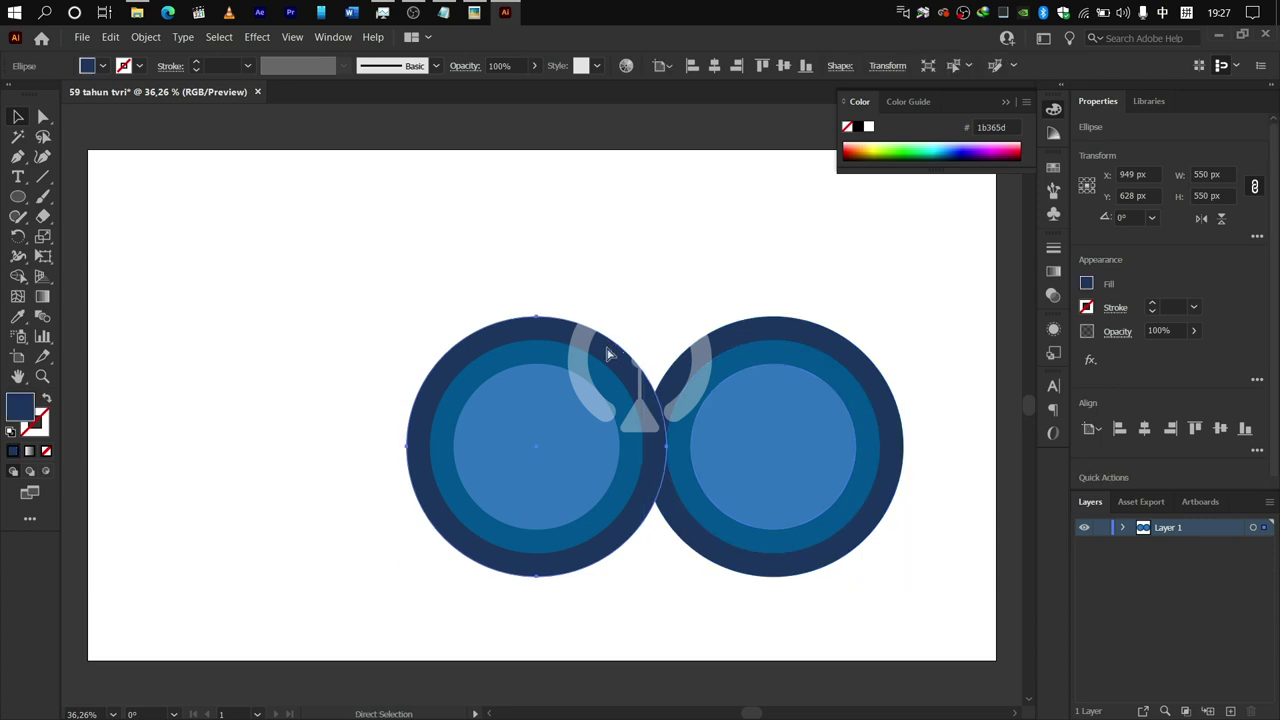
click(720, 368)
shift+click(719, 366)
key(ctrl+x)
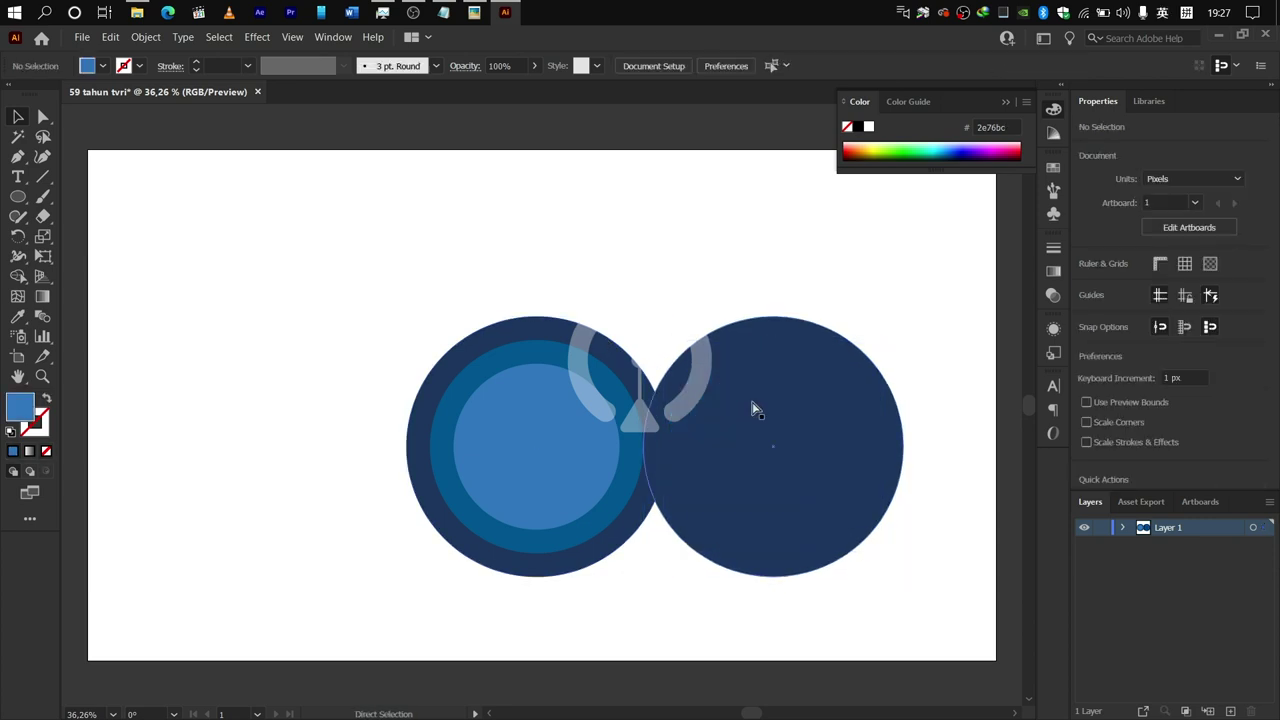
key(ctrl+f)
shift+click(726, 337)
drag(763, 368, 750, 399)
key(ctrl+z)
key(ctrl+z)
key(ctrl+z)
key(ctrl+z)
key(ctrl+z)
shift+click(741, 361)
shift+click(768, 398)
key(ctrl+z)
key(ctrl+z)
Bring the left set of three concentric circles in front by cutting it and pasting it in place.
click(603, 354)
shift+click(611, 374)
shift+click(601, 400)
key(ctrl+x)
key(ctrl+f)
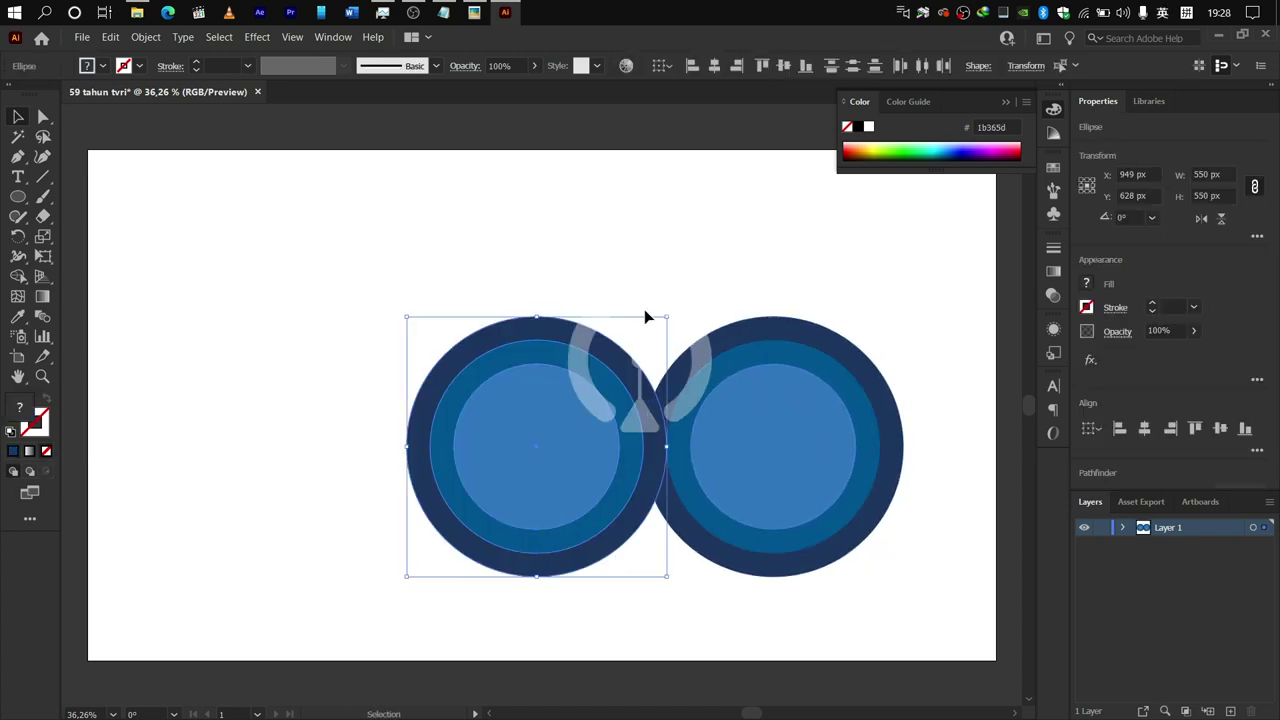
click(646, 311)
click(698, 360)
click(718, 386)
shift+click(728, 407)
key(ctrl+x)
key(ctrl+z)
key(ctrl+z)
Move the right circle set until the middle teal rings of both sets touch, and centre all circles on the artboard.
drag(737, 349, 710, 369)
key(ctrl+shift+a)
drag(700, 440, 636, 383)
key(ctrl+shift+a)
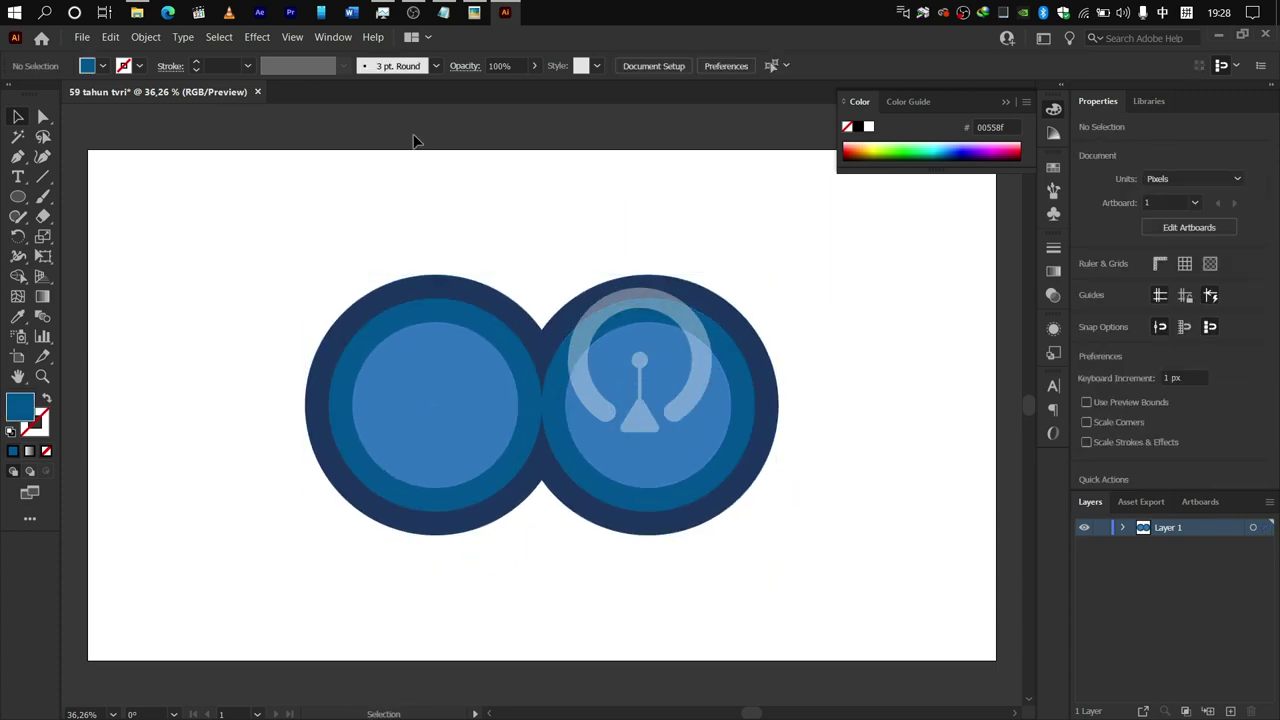
Draw a teal rectangle above the left circles and set its size to 62 px wide and 375 px high.
drag(18, 196, 65, 198)
drag(338, 164, 368, 285)
key(alt+Tab)
key(alt+Tab)
text(375)
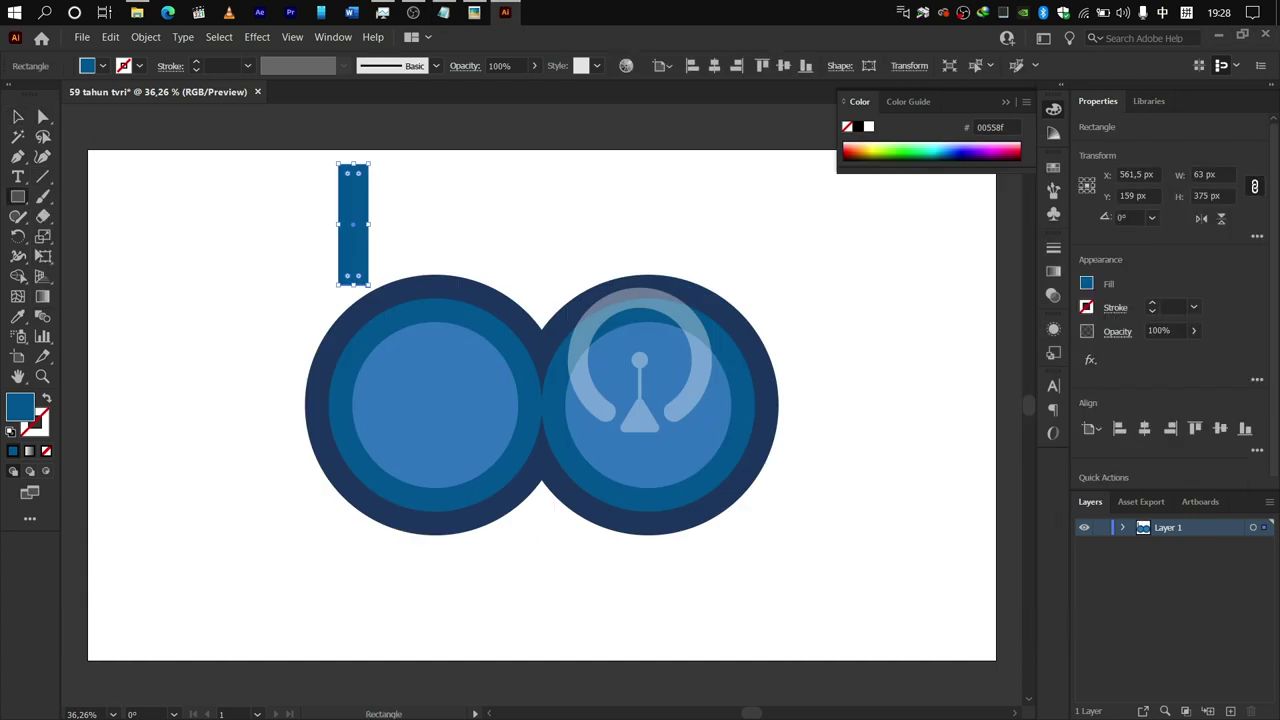
key(Return)
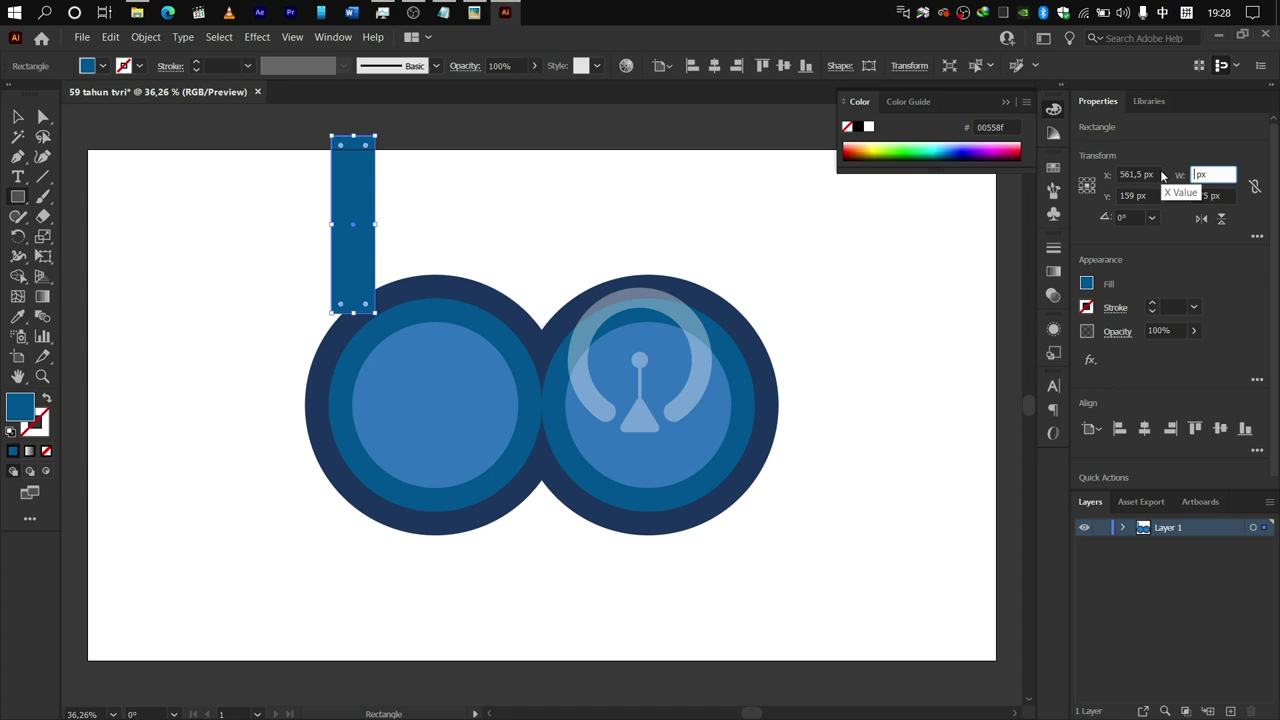
text(62)
key(Return)
Move the rectangle down so it overlaps the left circles and place a duplicate flush against its right side.
key(v)
drag(360, 141, 360, 168)
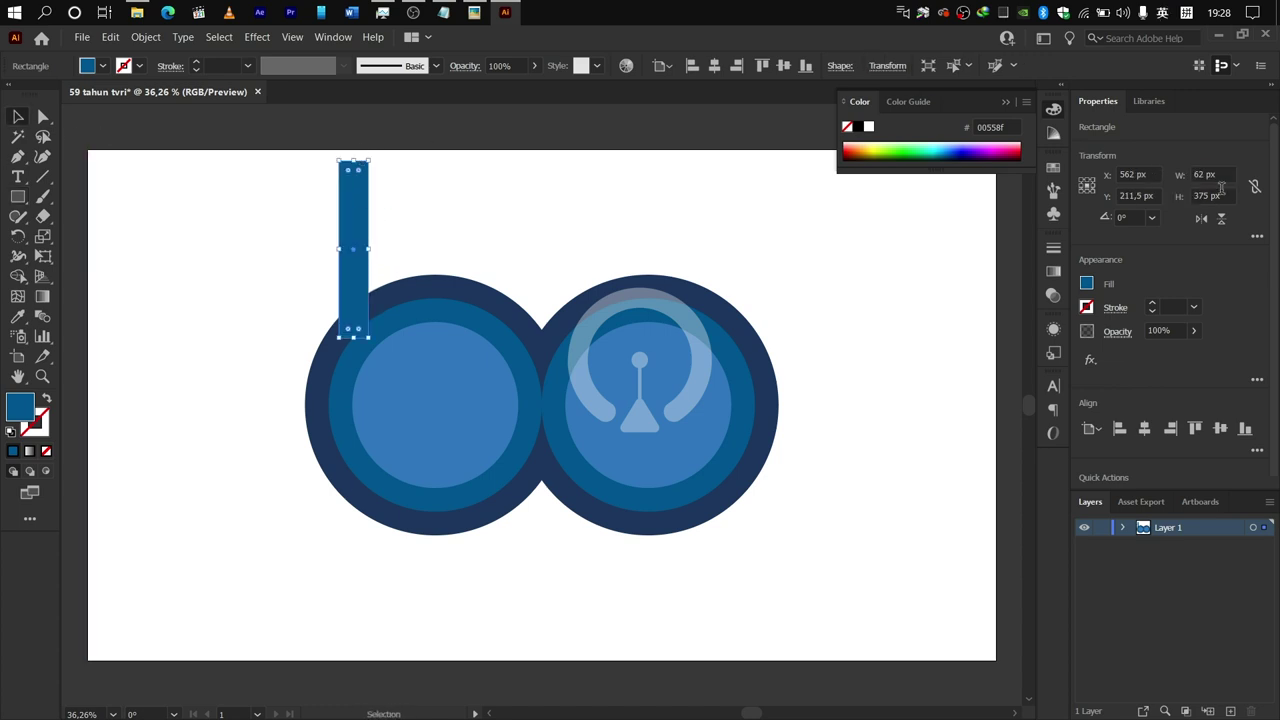
drag(364, 226, 394, 226)
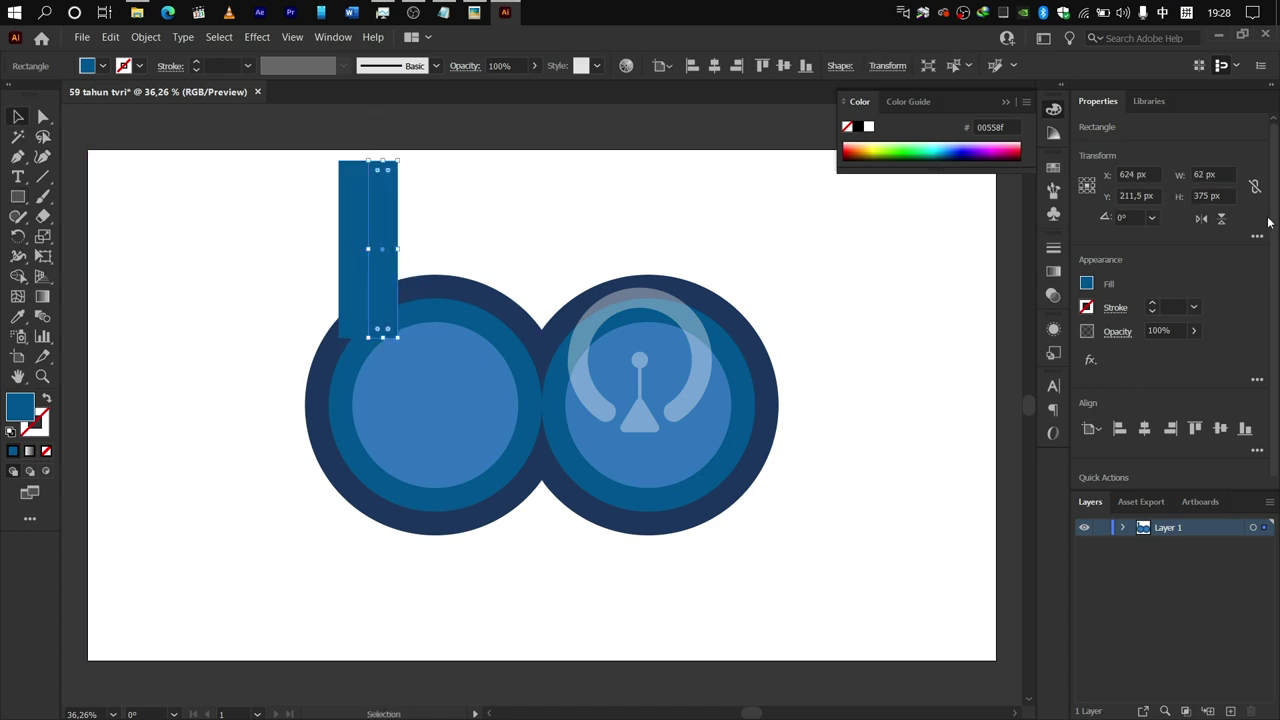
key(Return)
key(ctrl+z)
Rotate both rectangles together to 330° and move their lower outer corner onto the left circle's outer edge.
shift+click(354, 211)
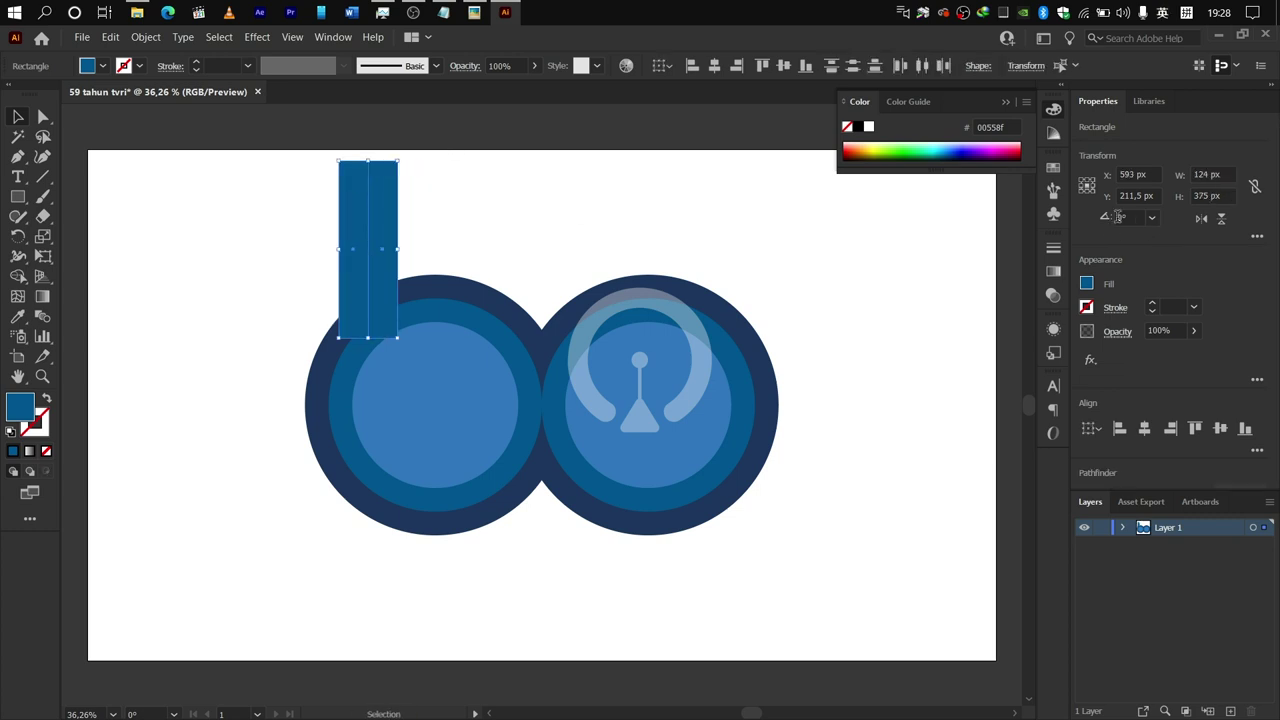
key(Return)
drag(386, 240, 411, 254)
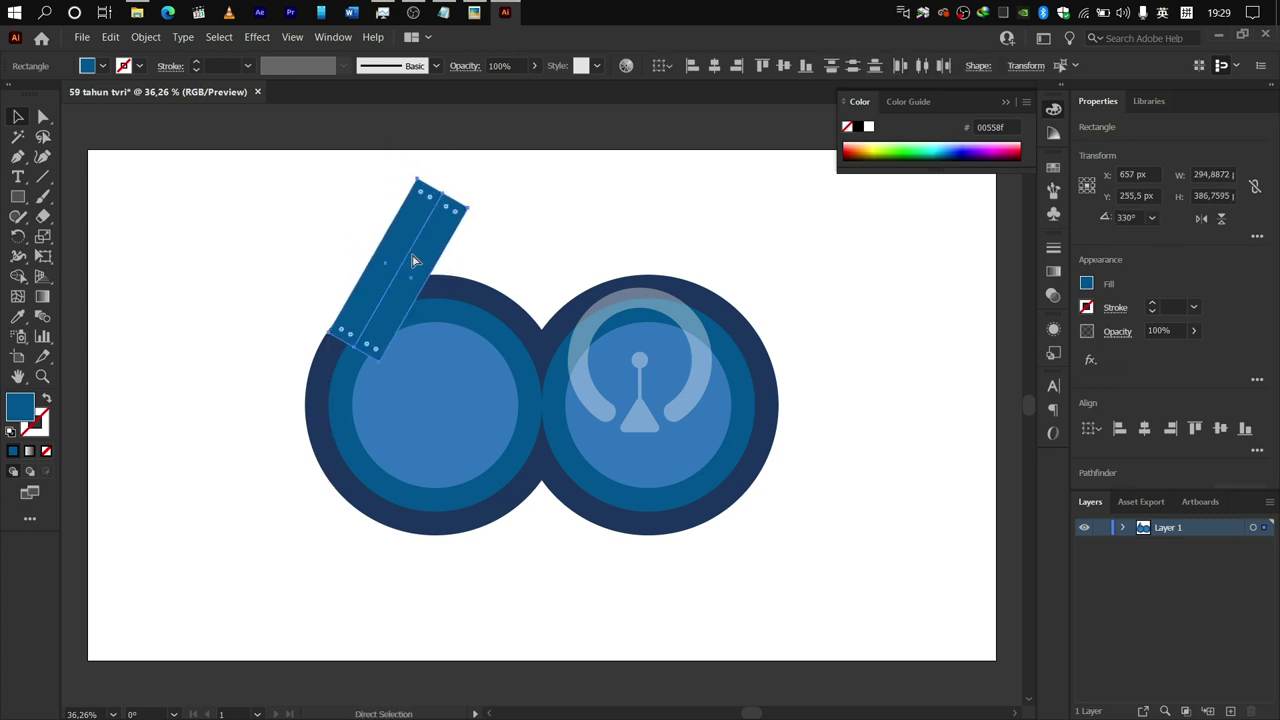
scroll(336, 319, up, 3)
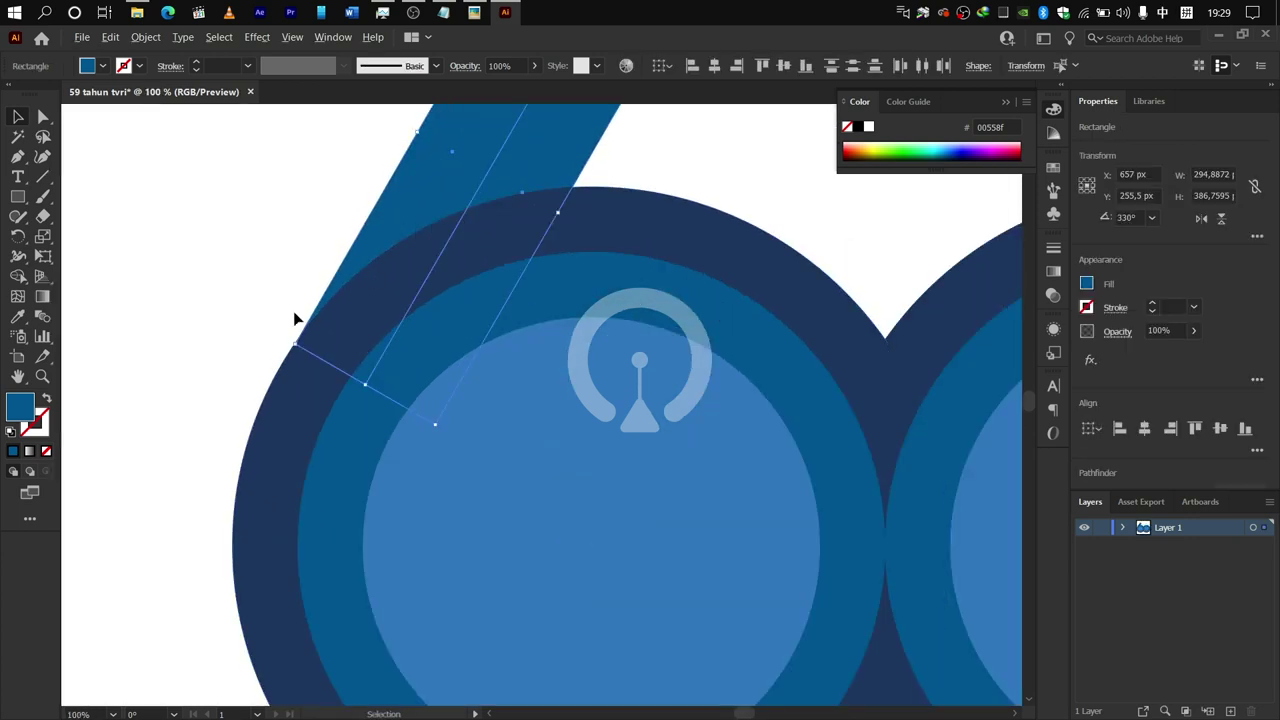
scroll(293, 318, up, 6)
drag(400, 202, 385, 192)
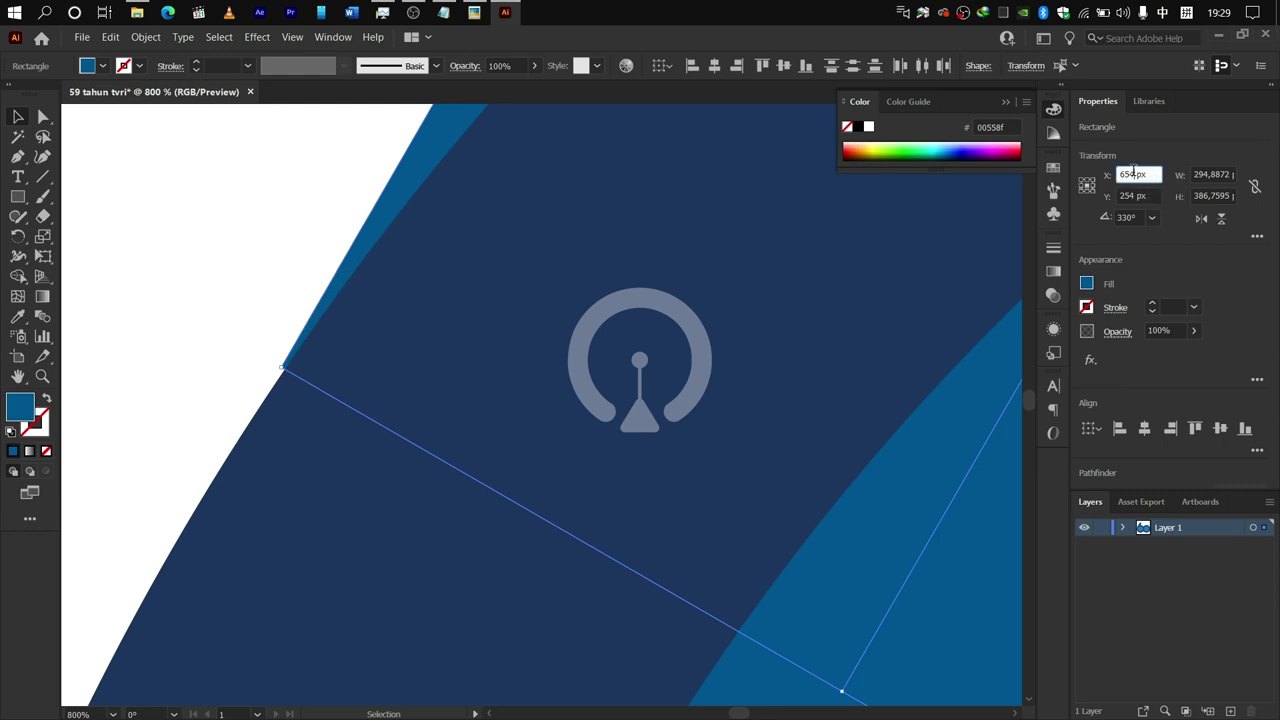
Fine-tune the slanted pair against the left circle's edge by setting its X position to 655,1 px.
text(8)
key(Return)
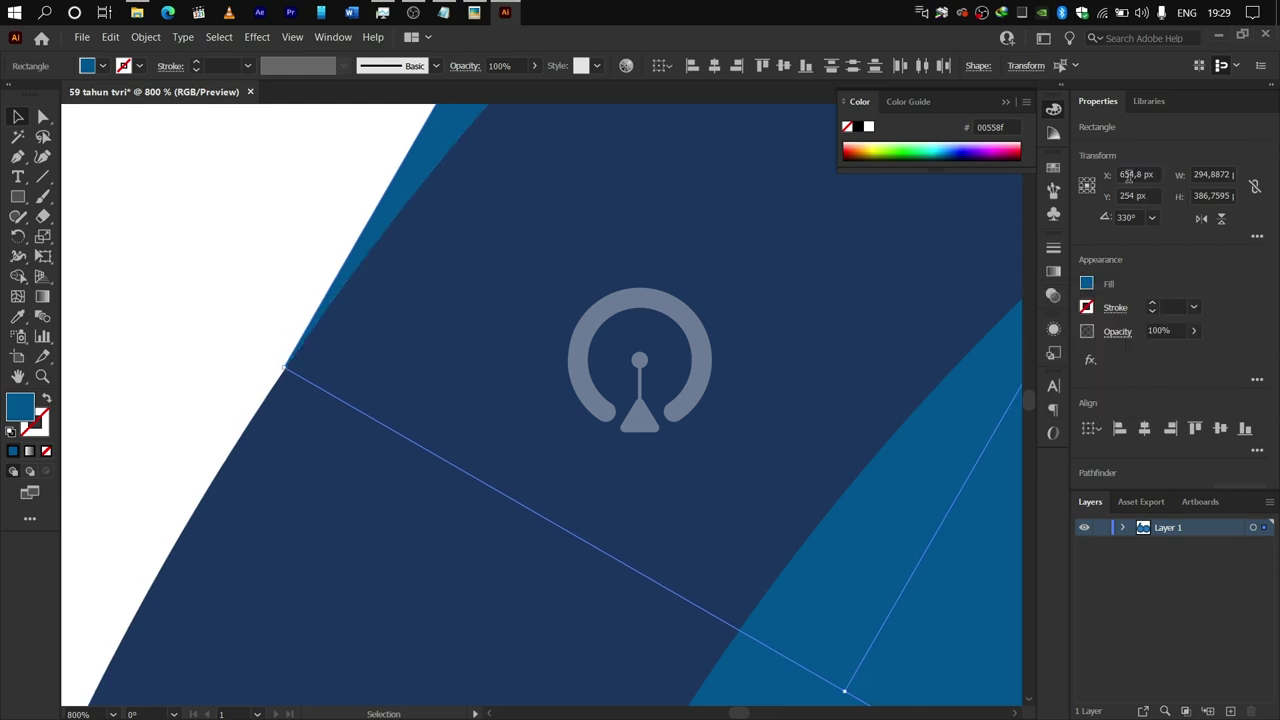
text(655)
key(Return)
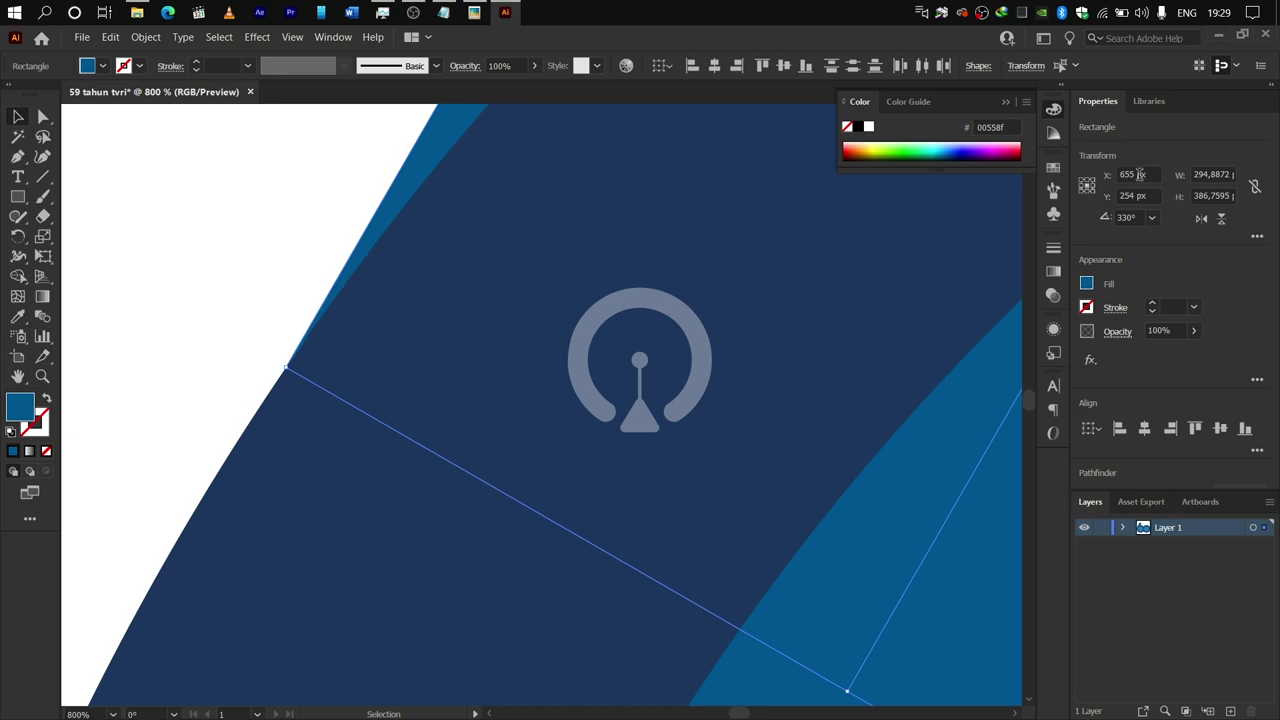
text(,1)
key(Return)
scroll(977, 197, down, 9)
scroll(920, 390, left, 2)
scroll(906, 340, right, 2)
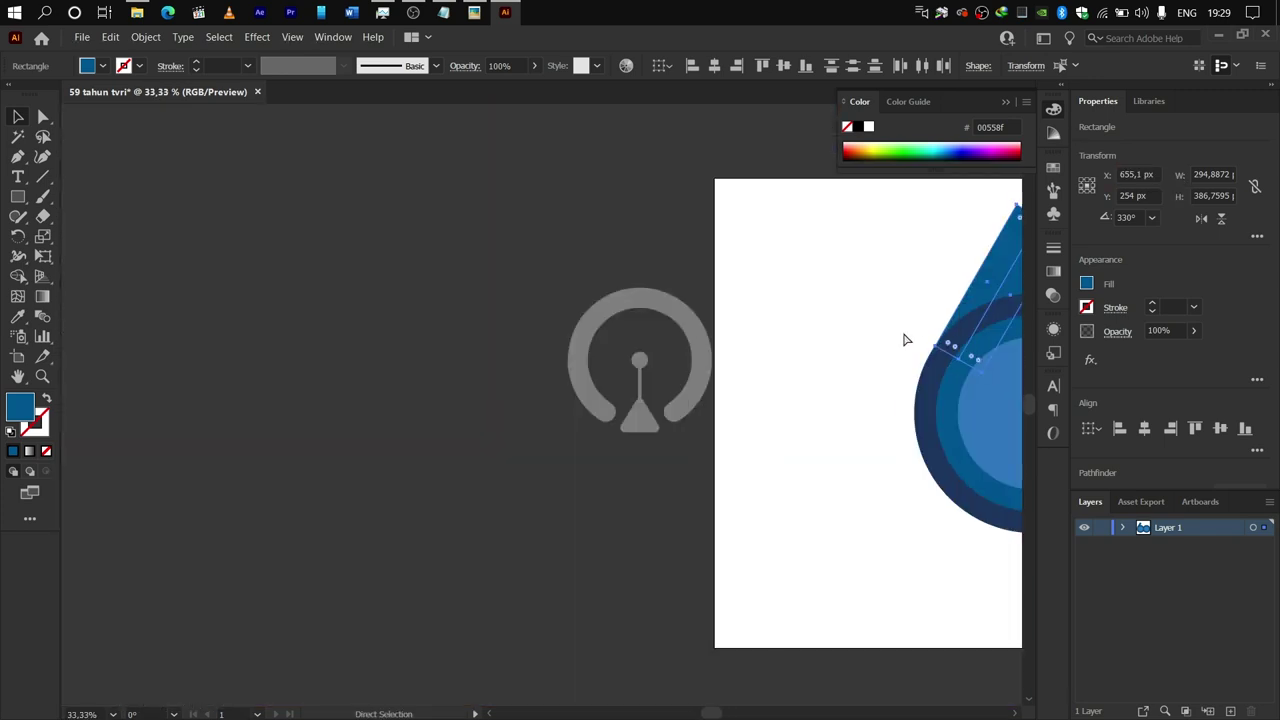
Fill the inner slanted rectangle with the outer ring's dark navy, sampled with the Eyedropper.
key(ctrl+0)
click(461, 182)
click(437, 238)
key(i)
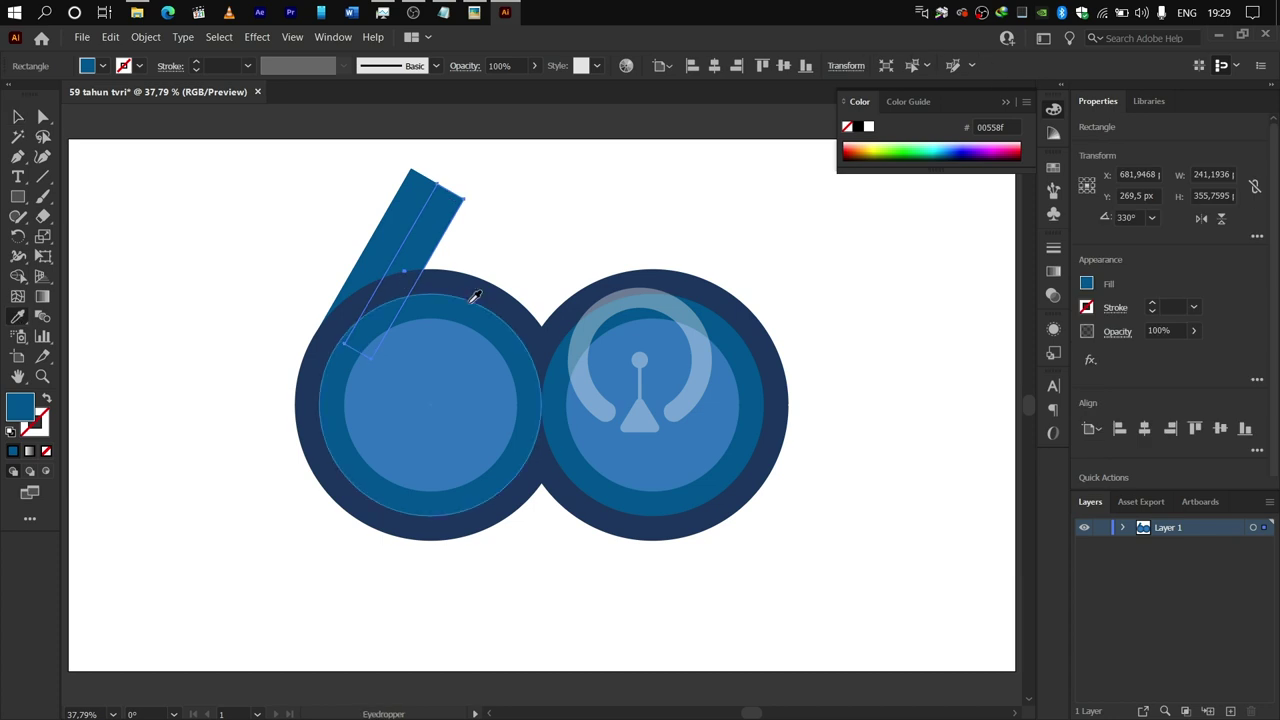
click(472, 286)
key(v)
click(343, 205)
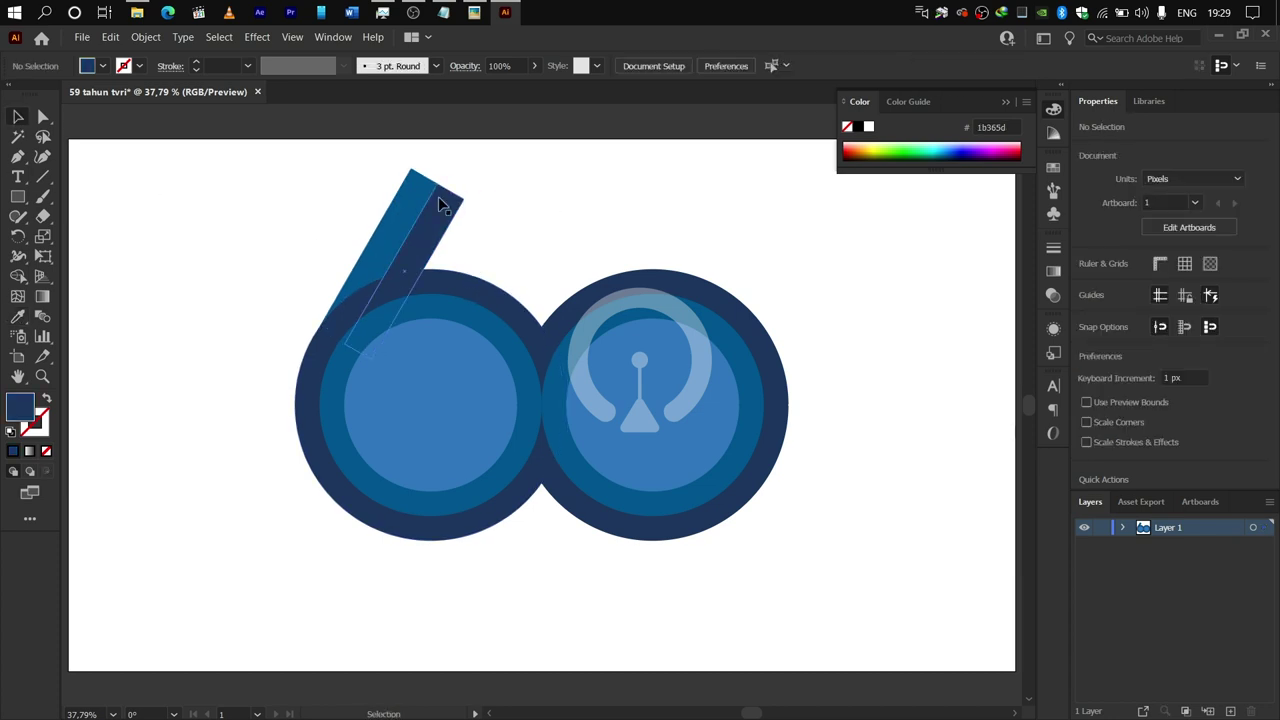
Place a copy of the slanted pair, rotated to 270°, as horizontal bars at the upper end of the slanted pair.
click(424, 208)
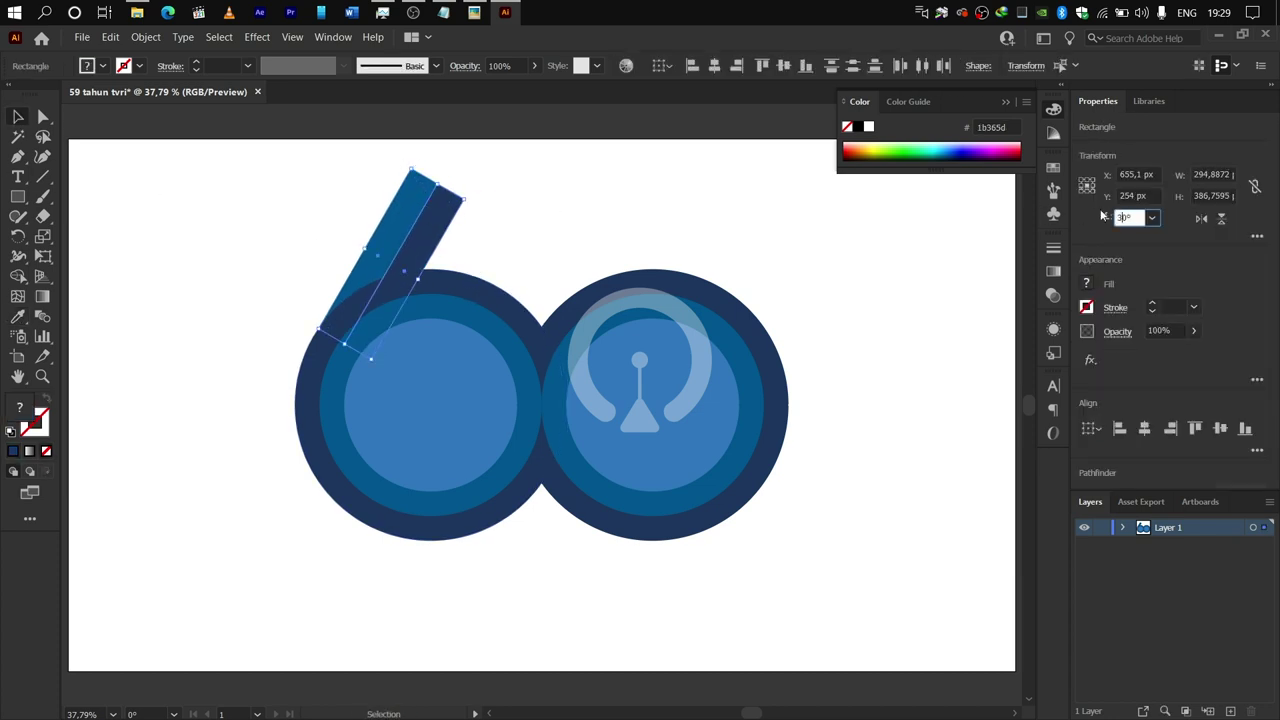
text(0)
key(Return)
drag(402, 171, 506, 188)
scroll(402, 176, up, 4)
scroll(424, 150, up, 4)
drag(613, 221, 608, 224)
Fill the upper horizontal bar with light blue 6bc5f7.
click(607, 259)
double_click(25, 408)
click(947, 371)
click(1226, 374)
Select both horizontal bars and move their upper-left corner onto the top corner of the slanted teal rectangle.
scroll(600, 371, down, 2)
shift+click(612, 650)
mouse_move(613, 322)
mouse_down()
mouse_move(626, 331)
mouse_move(614, 330)
mouse_up()
scroll(597, 217, up, 4)
scroll(267, 174, down, 6)
scroll(285, 180, up, 7)
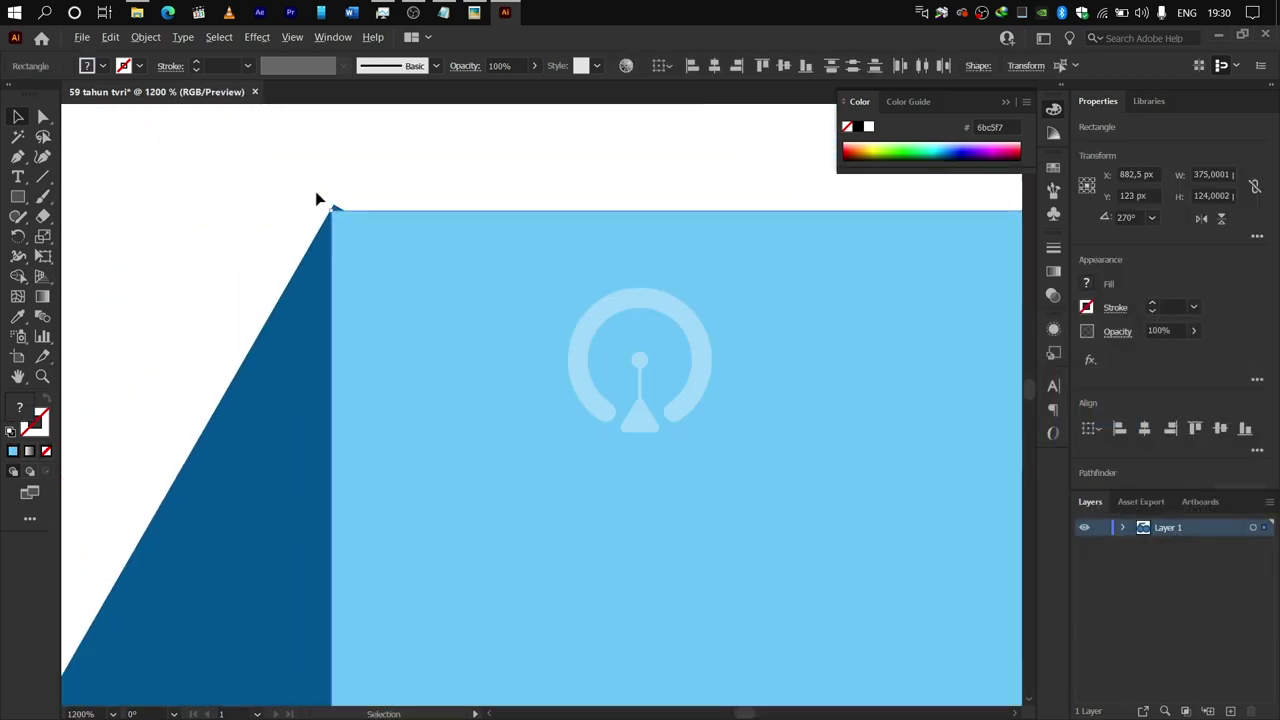
text(1,)
key(Return)
key(ctrl+z)
Set the horizontal bar pair's position to X 882,6 px and Y 122,6 px.
click(1140, 197)
text(122,)
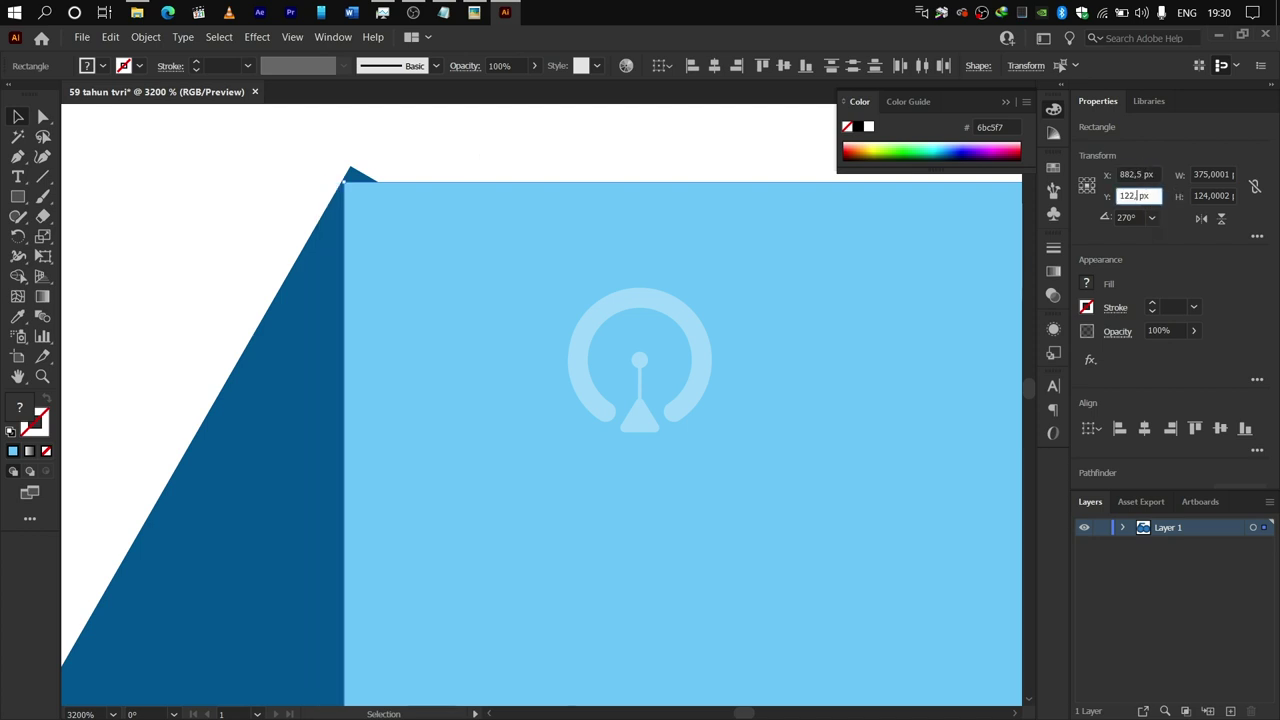
text(5)
key(Return)
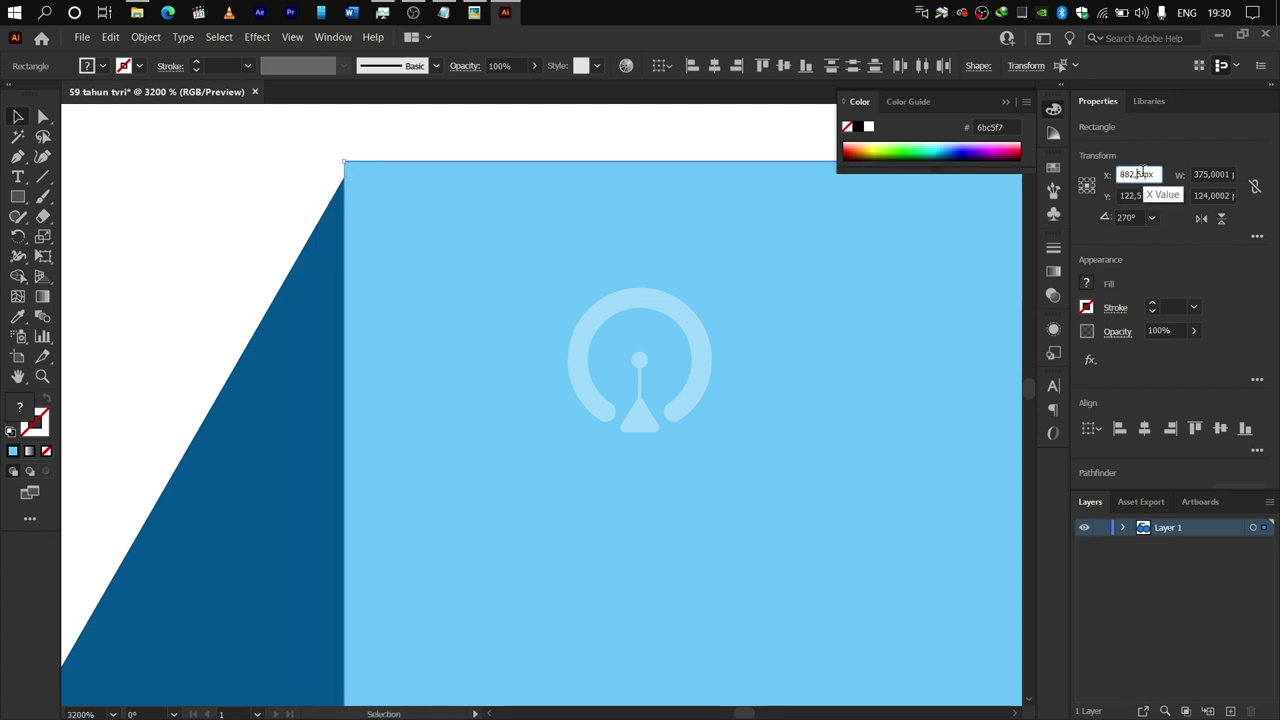
key(BackSpace)
text(8)
key(Return)
key(Return)
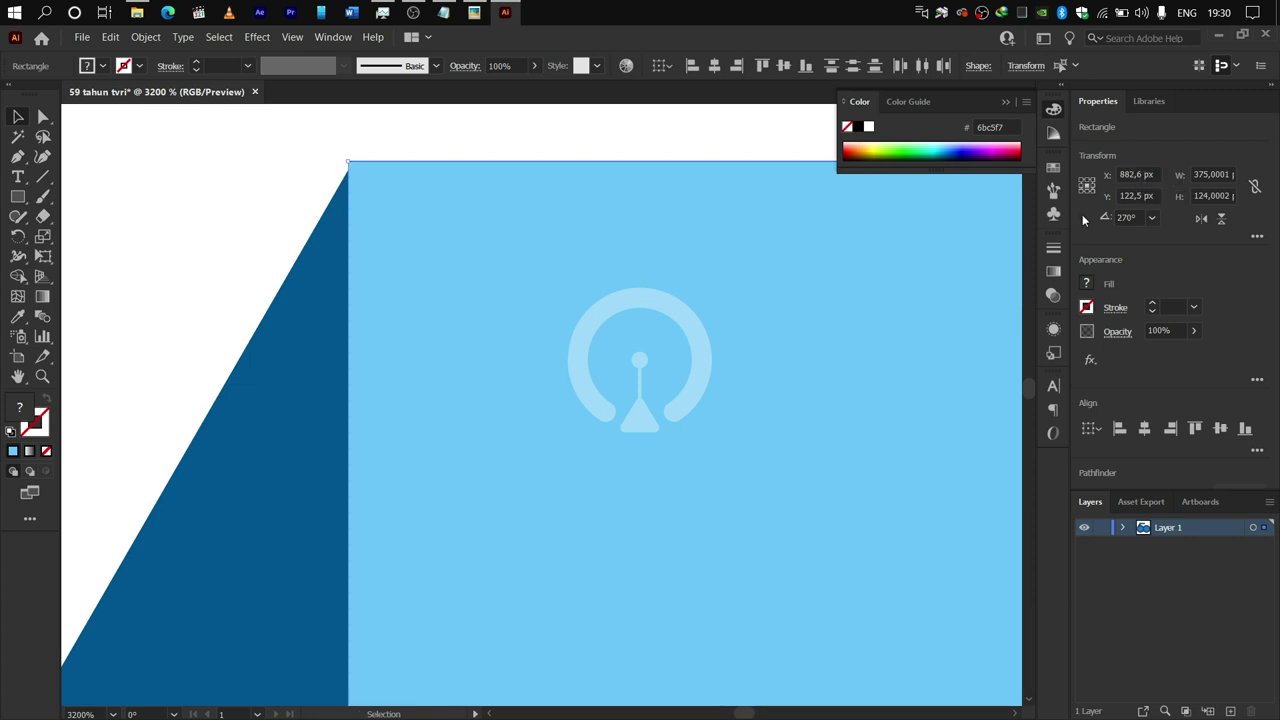
key(BackSpace)
text(6)
key(Return)
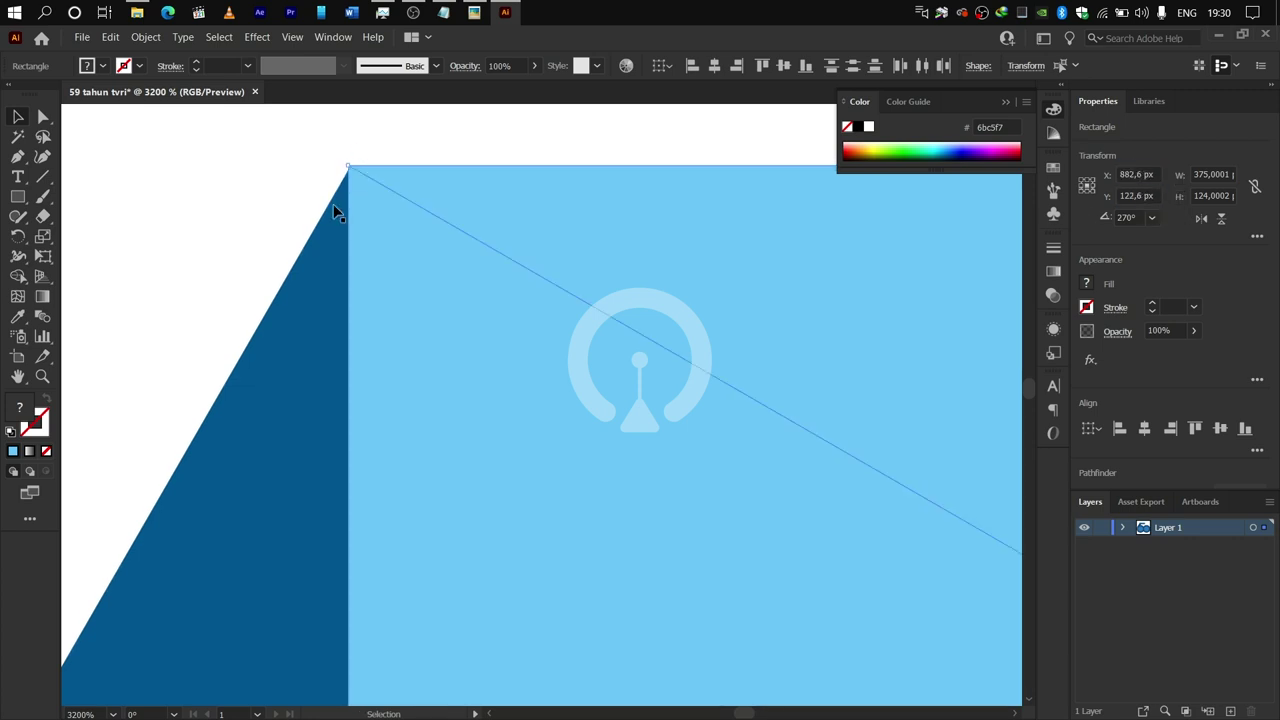
Shorten both horizontal bars from their right end to 325,87 px wide and check their left corner alignment.
scroll(527, 445, down, 11)
scroll(750, 626, up, 1)
scroll(754, 632, down, 4)
drag(825, 460, 812, 367)
click(852, 440)
click(764, 341)
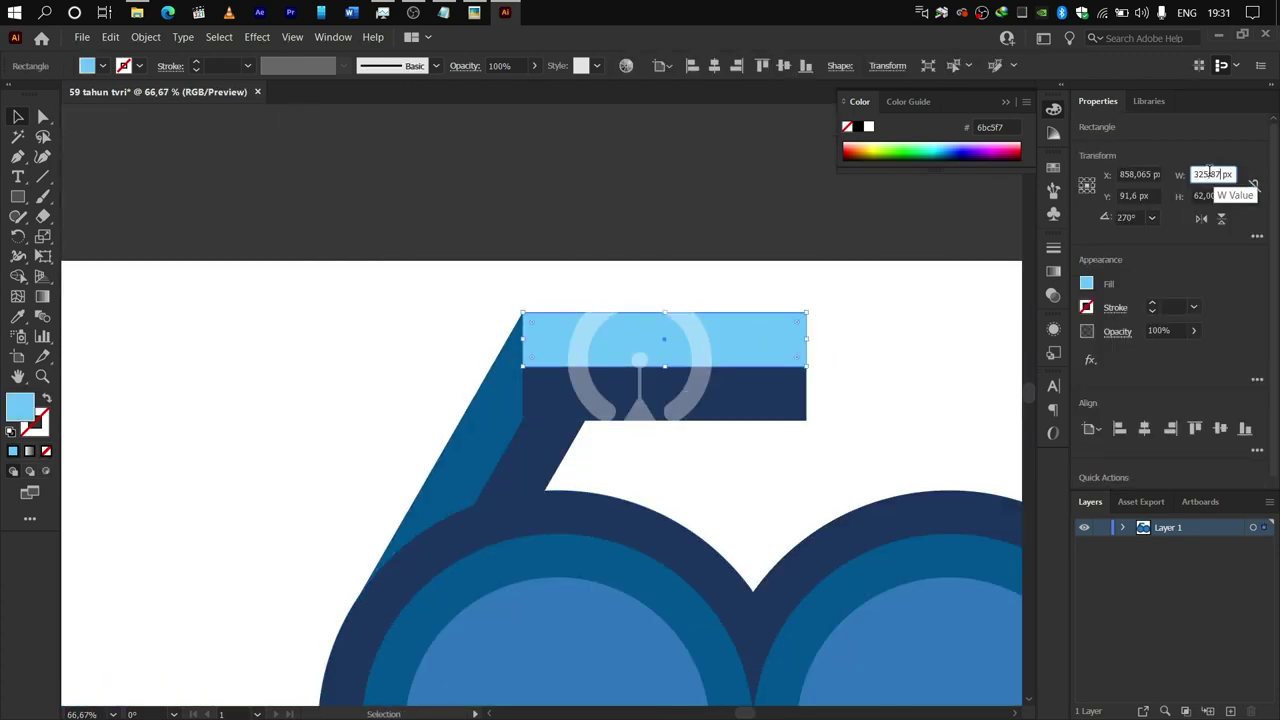
click(675, 414)
scroll(530, 317, up, 5)
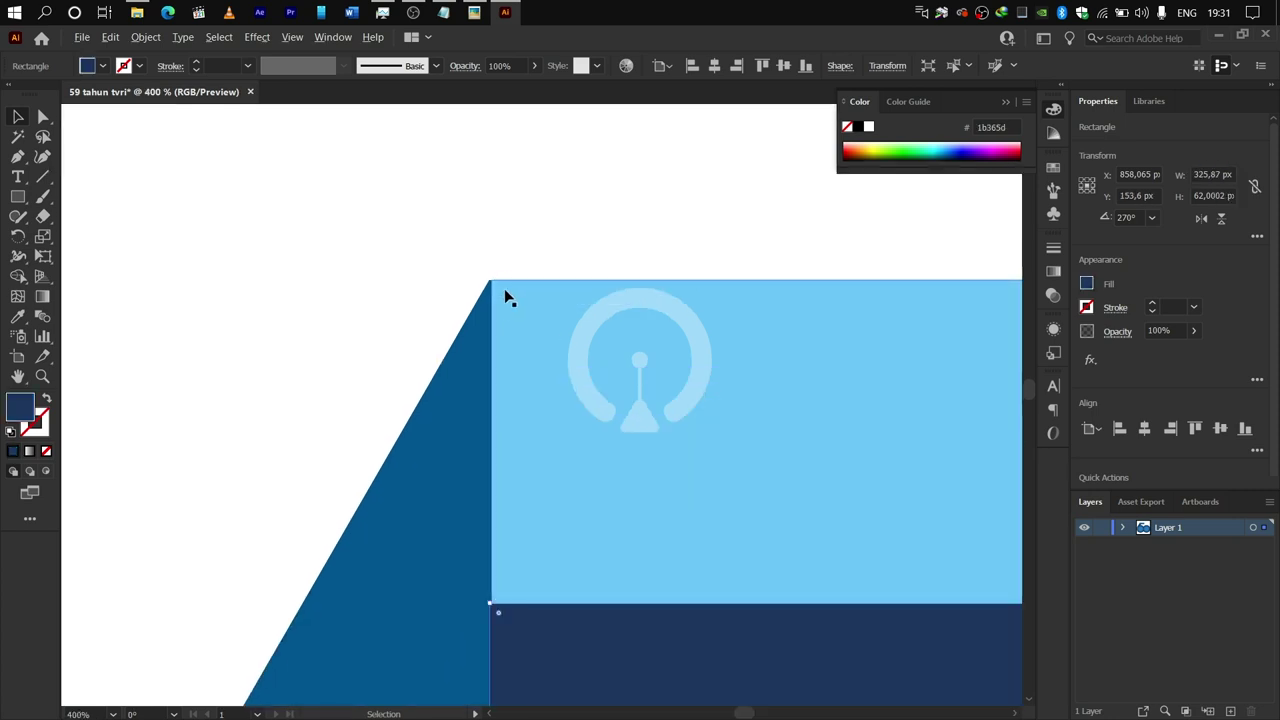
click(603, 588)
scroll(644, 566, down, 3)
scroll(798, 624, down, 6)
key(ctrl+0)
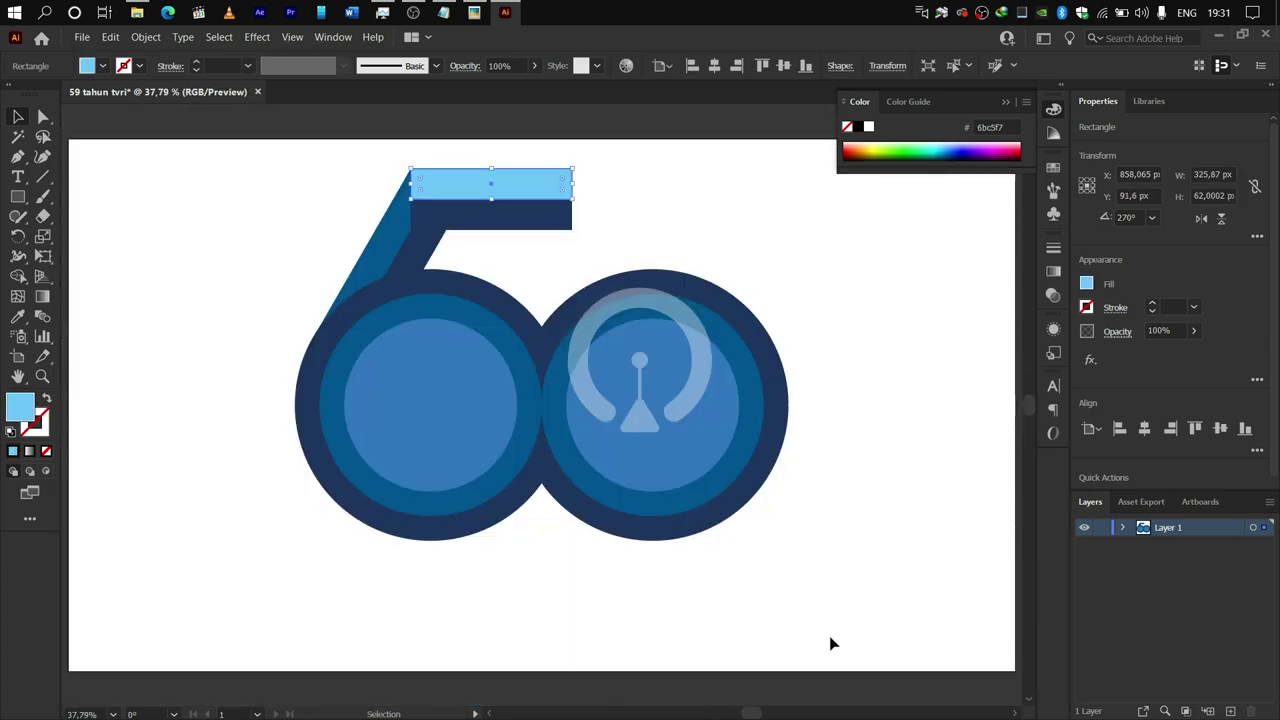
click(617, 199)
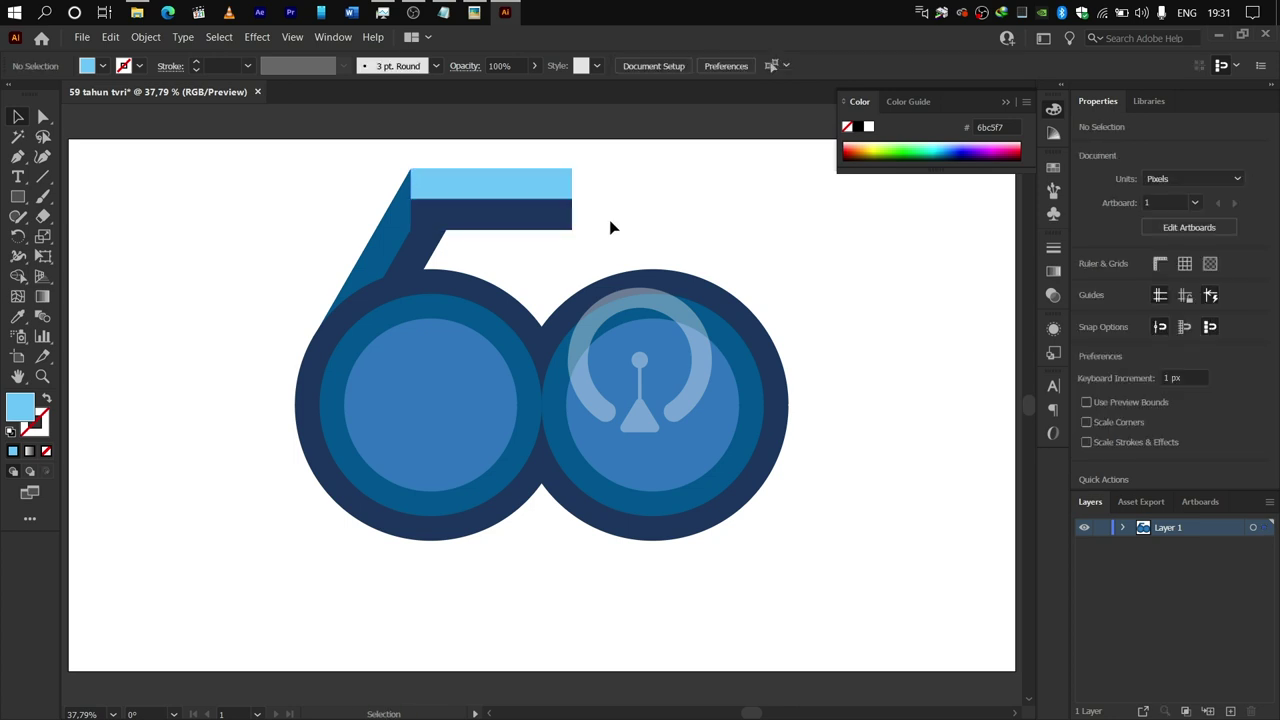
Duplicate the slanted pair onto the right circles' lower right edge, with each rectangle 450 px long and the pair rotated to 330°.
drag(398, 255, 710, 514)
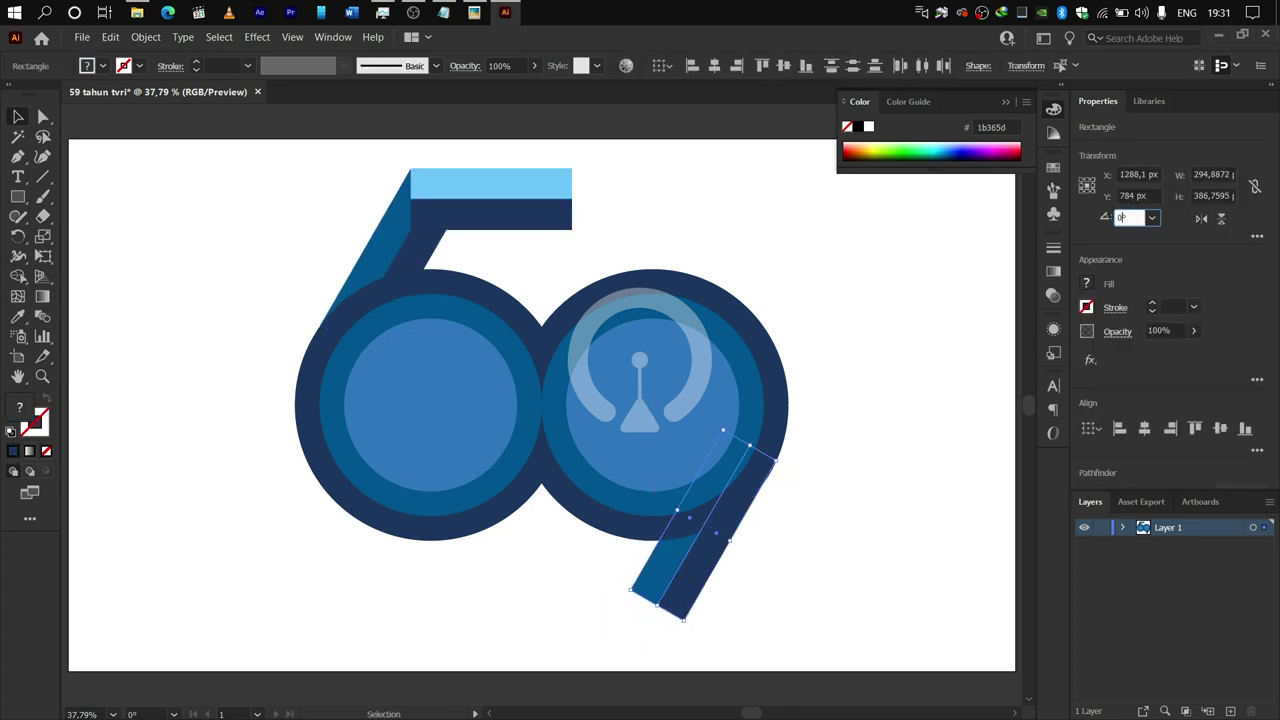
key(Return)
click(826, 590)
click(721, 576)
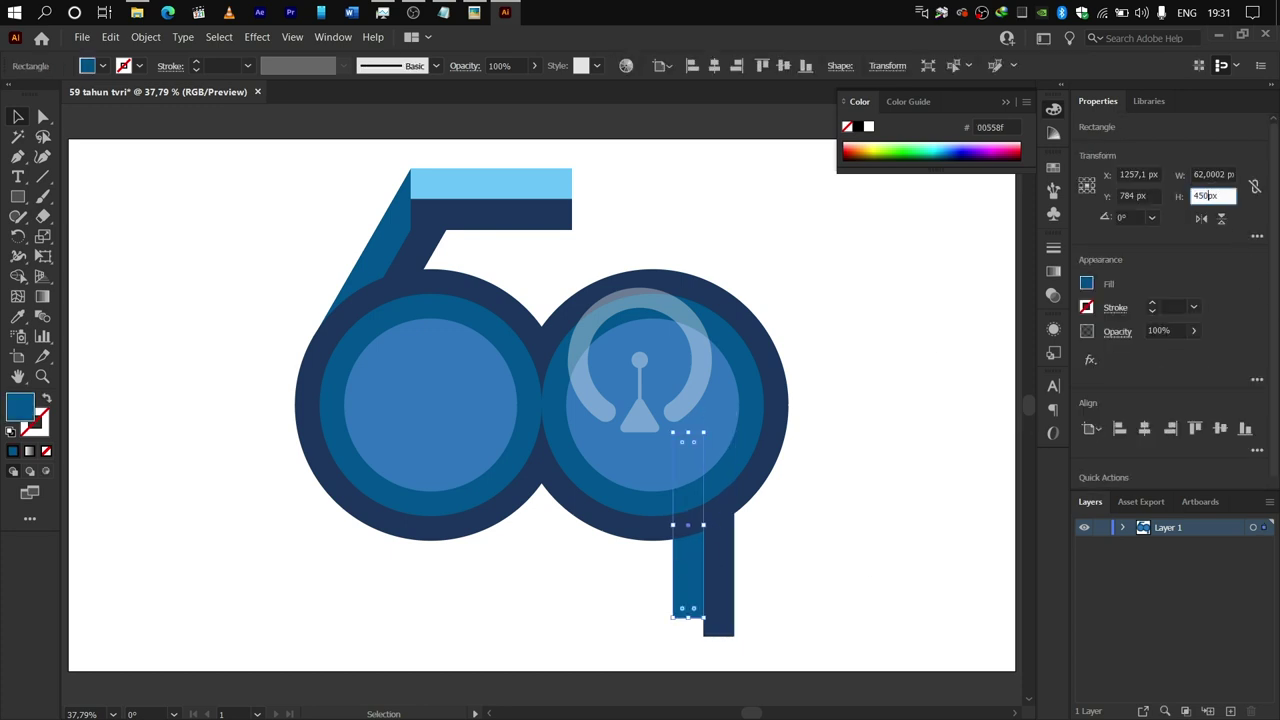
shift+click(718, 542)
drag(1127, 216, 1101, 226)
text(330)
key(Return)
scroll(775, 488, up, 4)
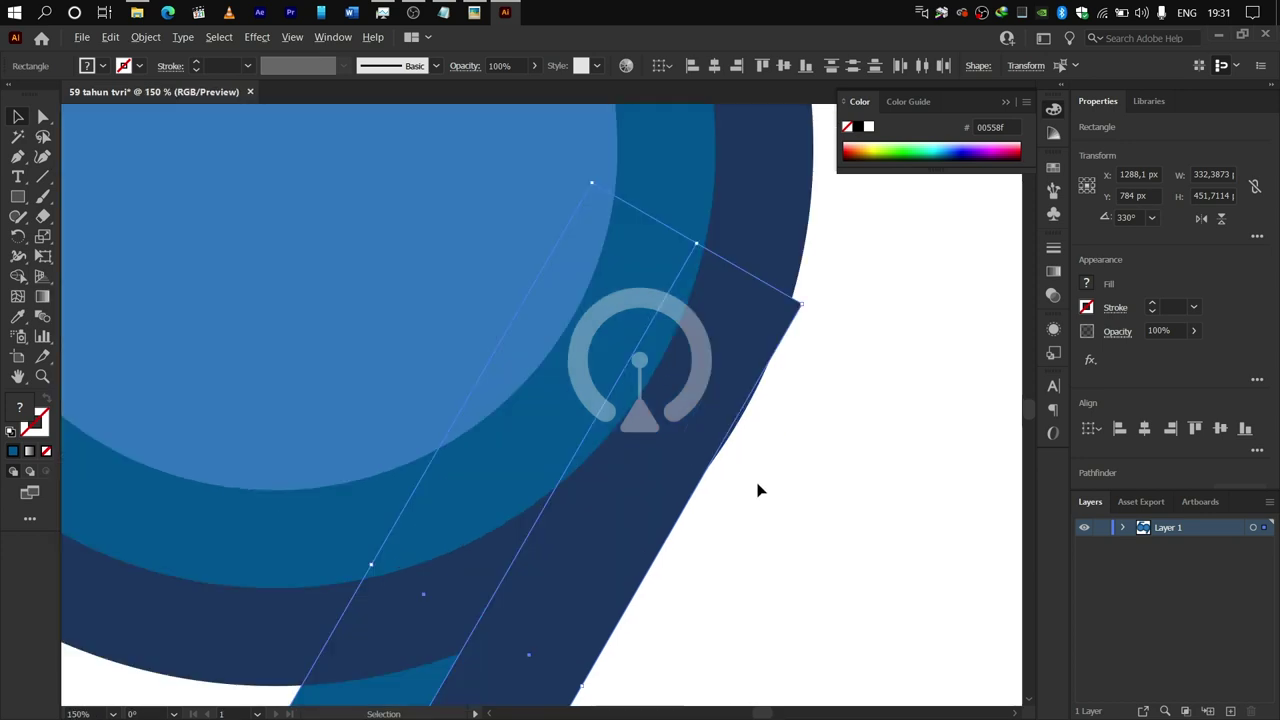
Select both rectangles of the right circle's tail and shift them inward toward the circle's outer edge.
click(655, 520)
key(ctrl+z)
scroll(640, 560, down, 1)
click(528, 596)
shift+click(418, 630)
drag(604, 522, 579, 529)
Recolour the outer rectangle of the right circle's tail to a pale blue.
click(627, 580)
click(530, 585)
double_click(15, 407)
click(869, 391)
key(Return)
Move and nudge the tail pair until its upper outer corner sits on the right circle's outer edge.
shift+click(410, 593)
scroll(579, 529, down, 3)
click(628, 561)
click(505, 588)
shift+click(556, 571)
drag(556, 571, 532, 601)
scroll(586, 441, up, 5)
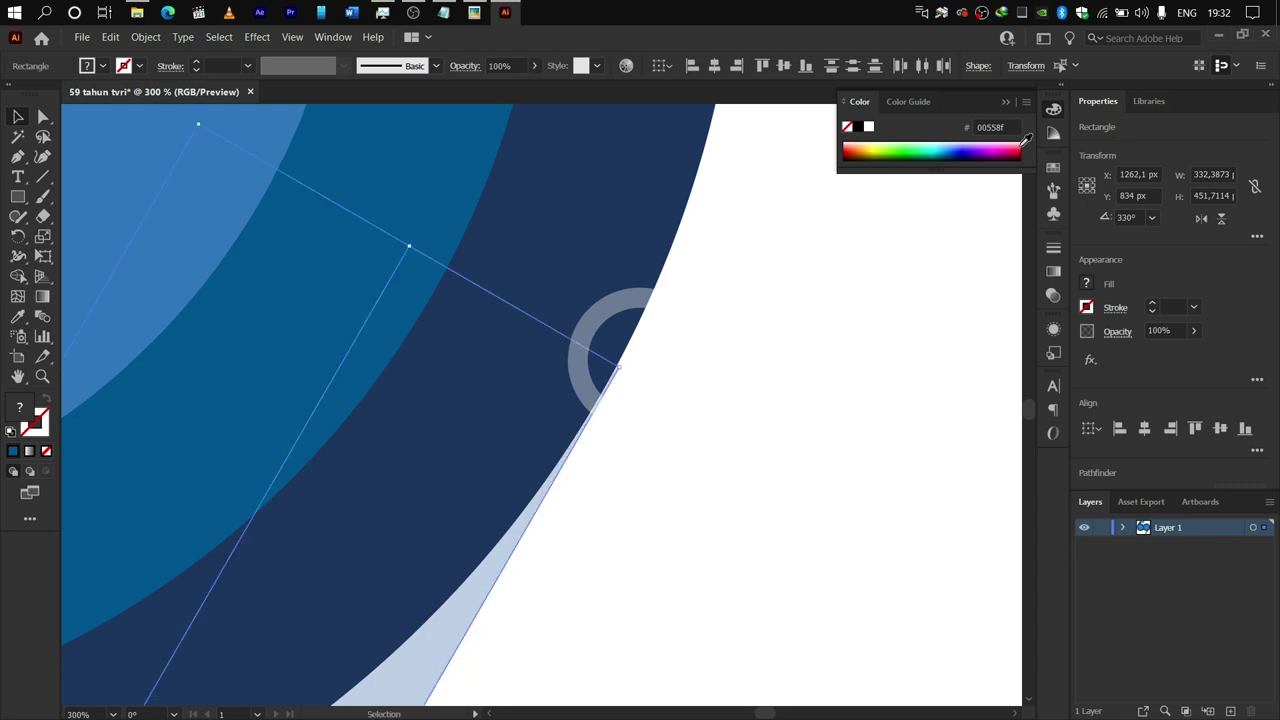
key(Left)
key(Right)
key(Left)
click(612, 500)
scroll(608, 505, down, 7)
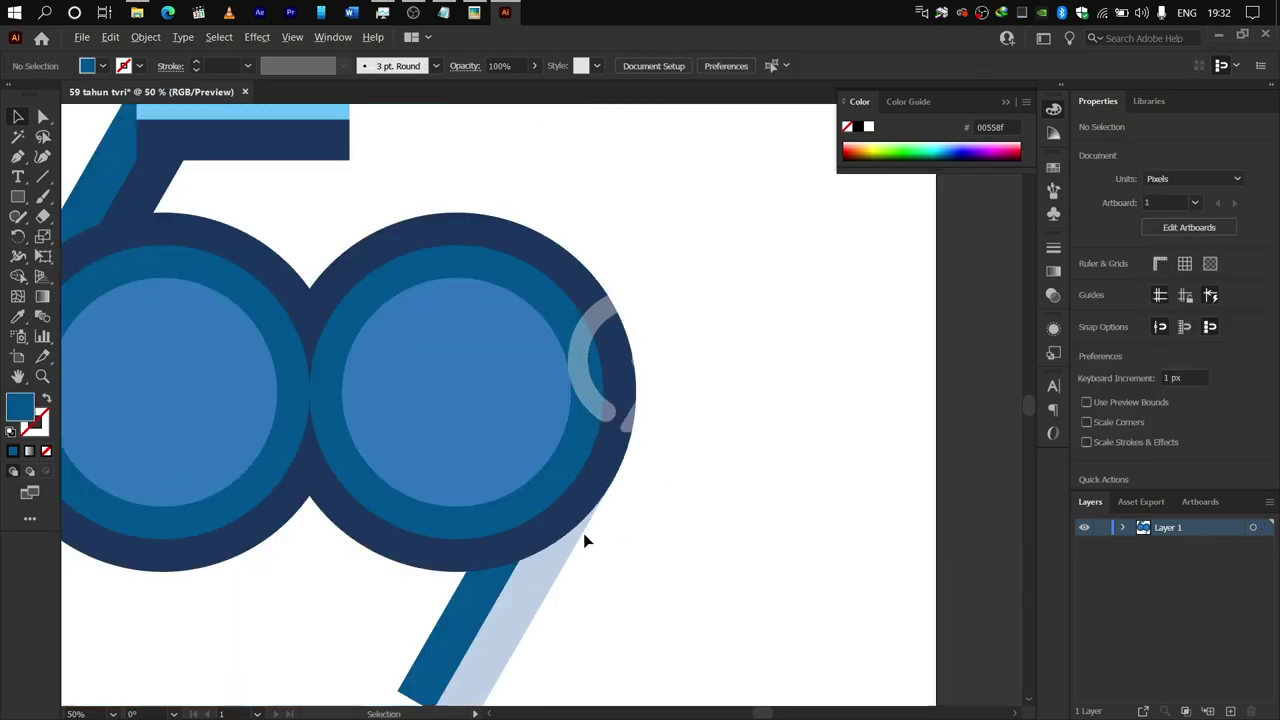
Draw a horizontal rectangle at the lower end of the right circle's tail and fill it with a medium light blue.
scroll(380, 478, up, 2)
scroll(519, 480, down, 1)
key(m)
mouse_move(477, 514)
mouse_down()
mouse_move(568, 548)
mouse_move(519, 531)
mouse_move(520, 512)
mouse_up()
double_click(31, 406)
click(946, 406)
click(938, 408)
click(1223, 374)
Shear the two horizontal bars at the top of the 5 by 30° along the horizontal axis.
scroll(501, 527, up, 4)
scroll(520, 512, down, 4)
scroll(248, 308, left, 3)
scroll(335, 180, up, 1)
scroll(355, 170, down, 1)
click(362, 156)
right_click(414, 186)
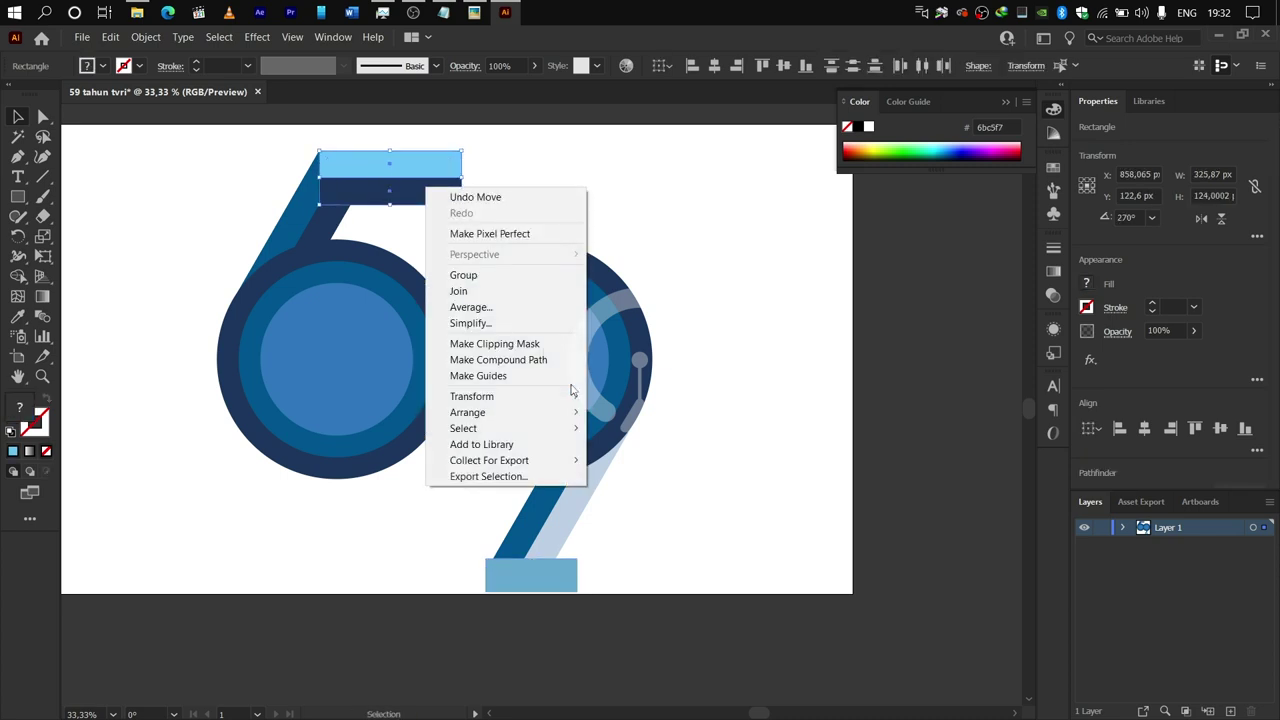
mouse_move(486, 397)
click(651, 486)
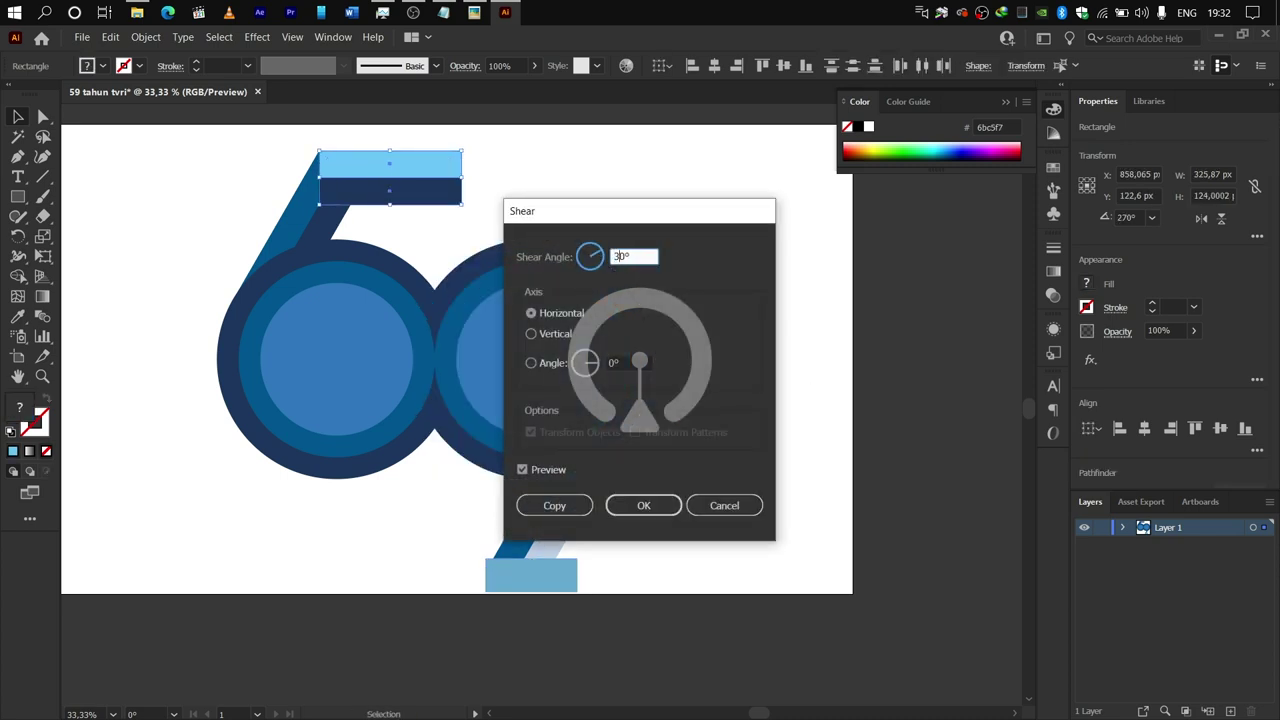
key(Return)
Shift the sheared top bars of the 5 so their slanted inner ends line up with the stem's outer edge.
drag(442, 172, 428, 170)
scroll(316, 155, up, 4)
scroll(577, 281, down, 3)
scroll(731, 380, down, 1)
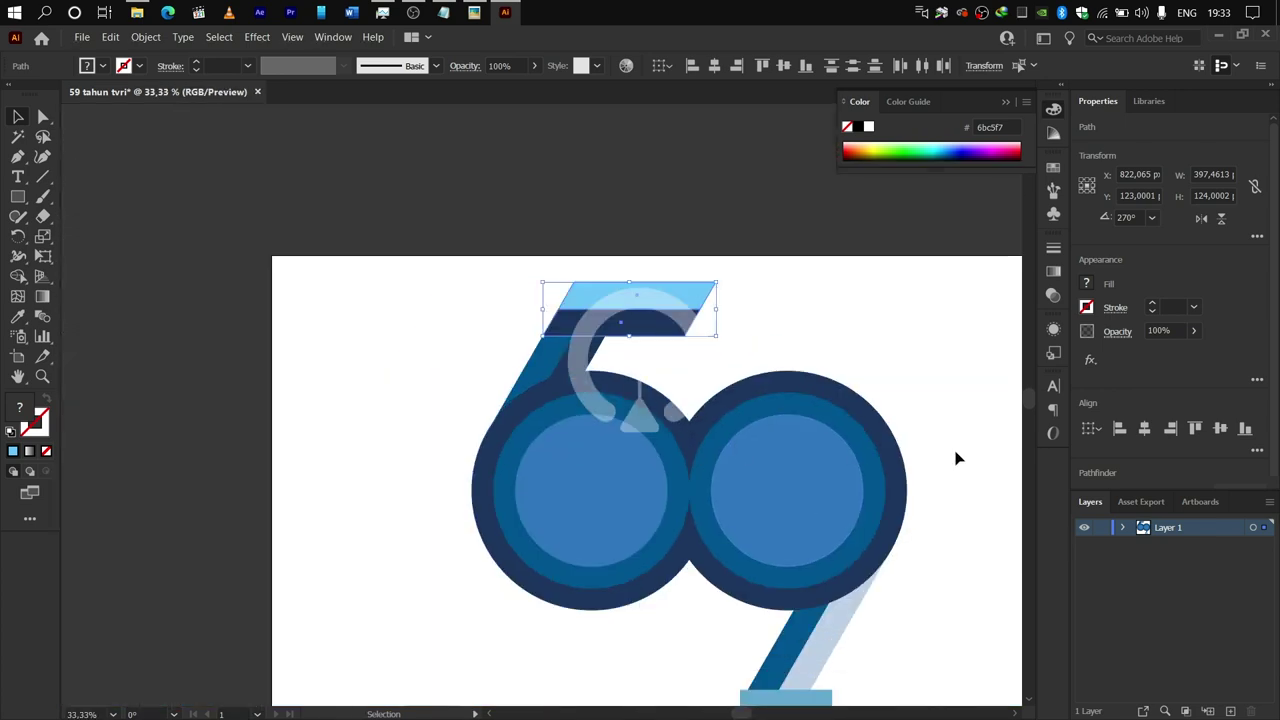
key(ctrl+0)
click(955, 458)
click(1264, 520)
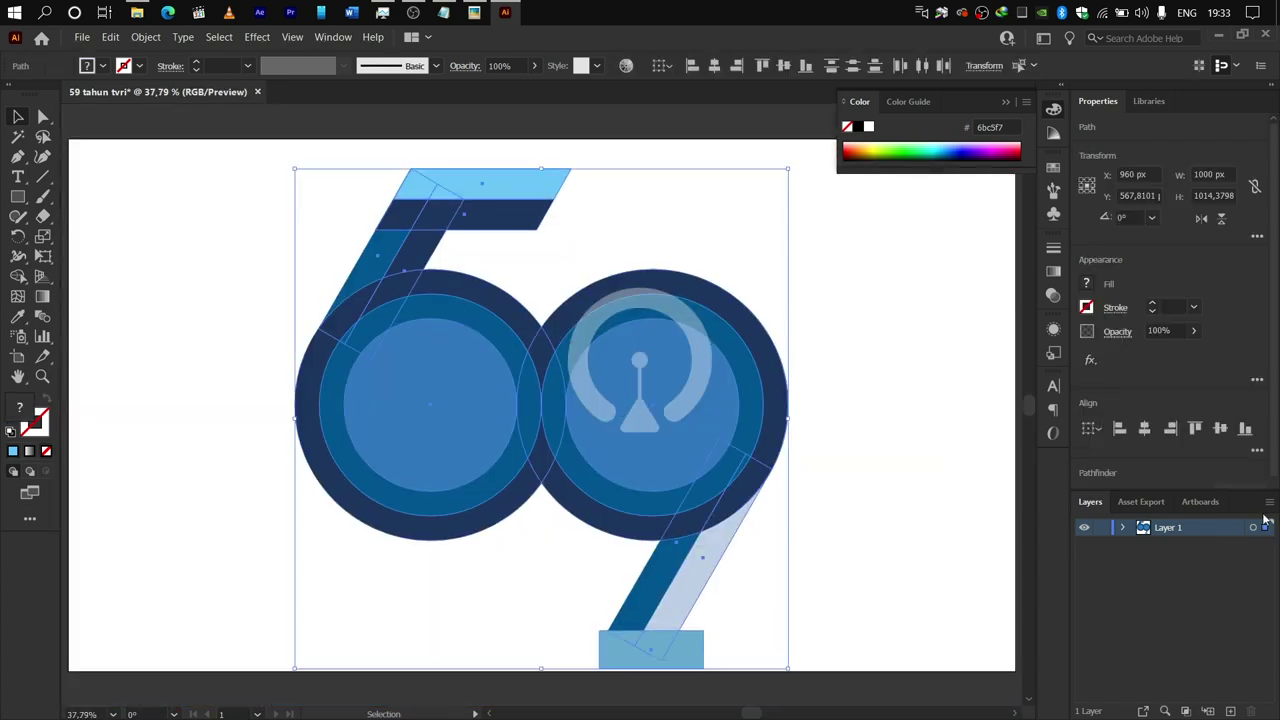
key(shift+m)
key(v)
click(78, 160)
Create a light blue triangle about 87 × 75 px on the blank area beside the 5 with the Polygon tool.
right_click(18, 197)
click(90, 256)
click(217, 318)
key(Return)
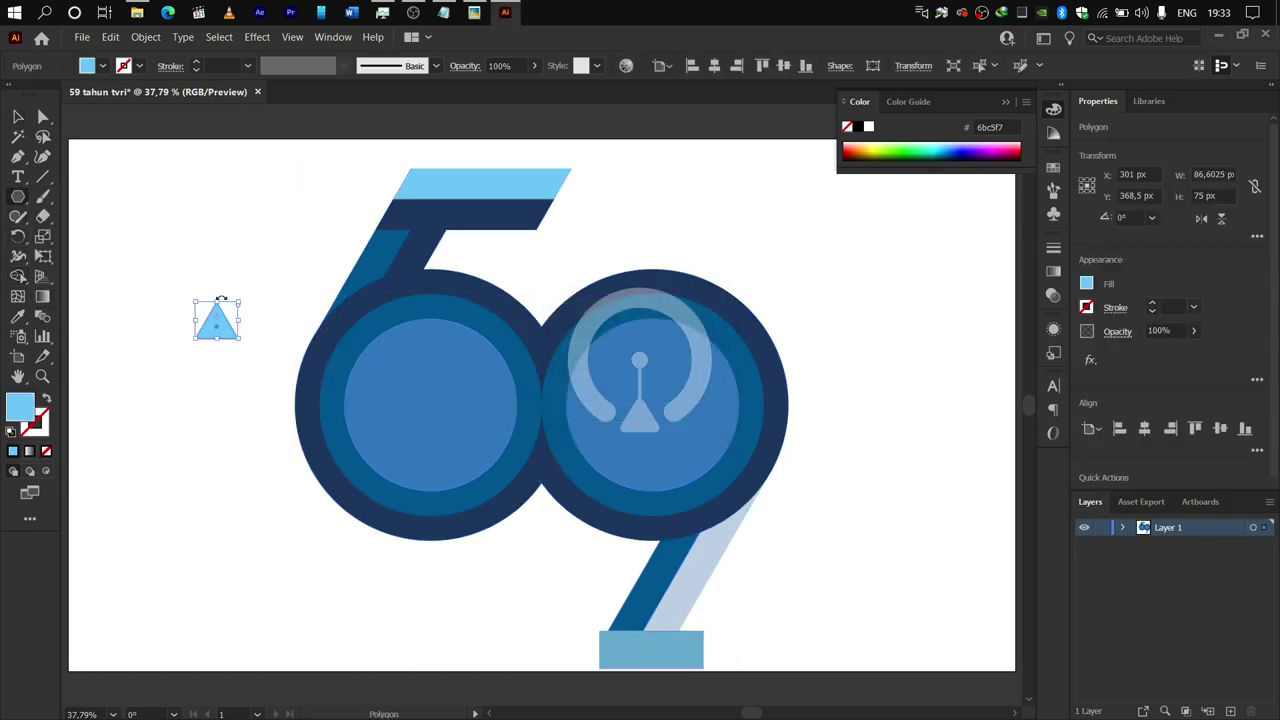
Rotate the triangle to point at the left circle, then enlarge and place it with its tip just past the circle's centre.
drag(204, 306, 311, 404)
click(22, 117)
click(183, 440)
click(260, 367)
drag(255, 304, 243, 289)
drag(294, 370, 263, 391)
drag(237, 292, 202, 278)
drag(380, 384, 339, 415)
drag(260, 429, 285, 428)
click(129, 388)
scroll(750, 540, down, 1)
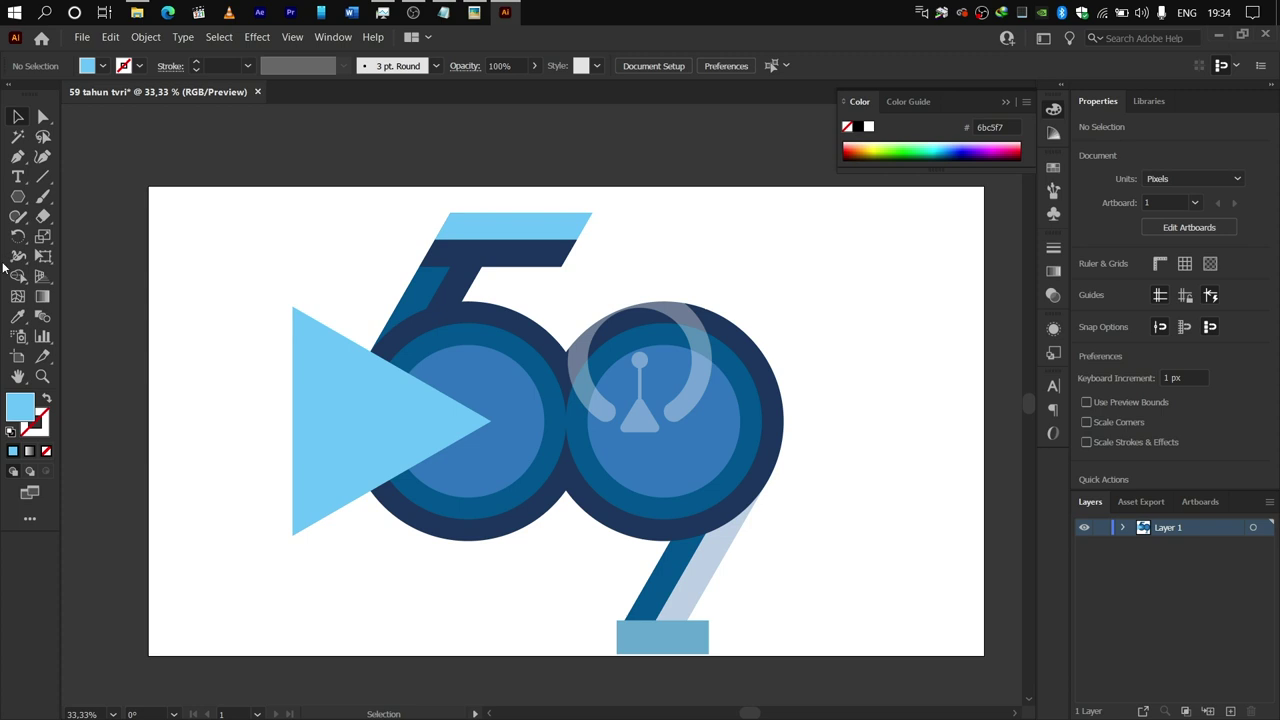
Merge the outer ring segments of both circles into one shape with Shape Builder, stopping at the triangle's edges.
click(1252, 532)
key(shift+m)
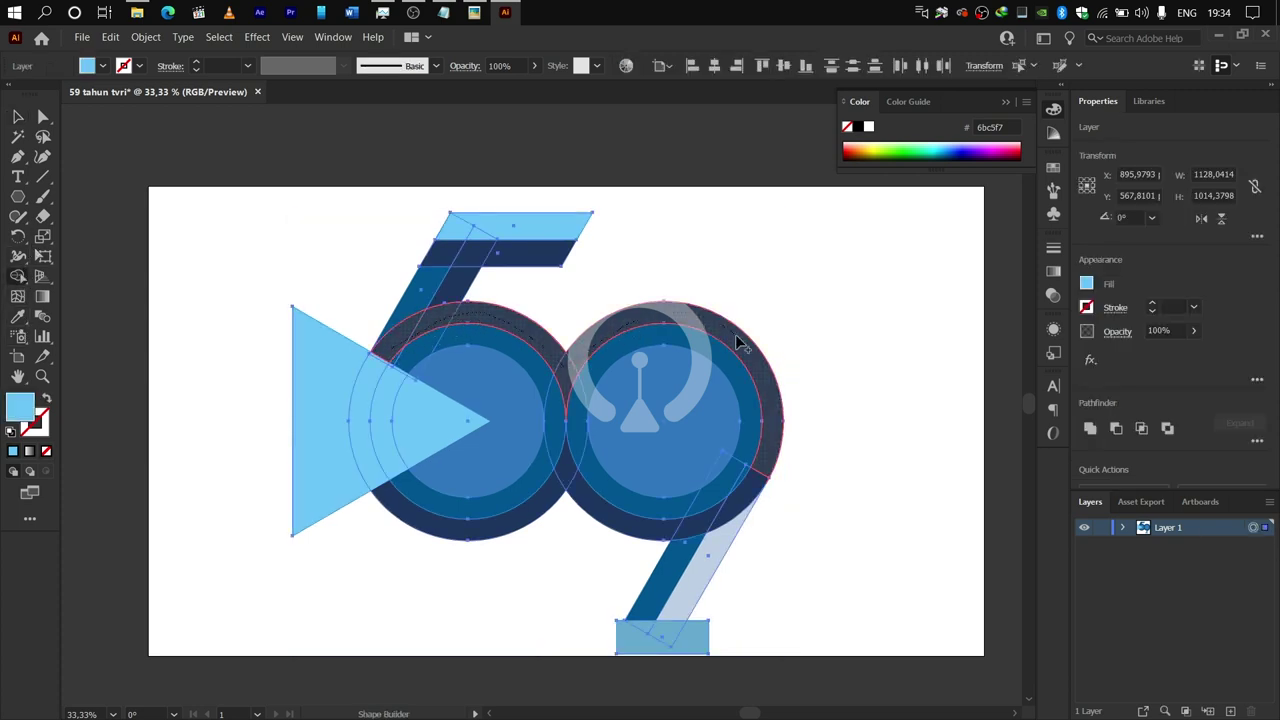
drag(615, 530, 492, 458)
key(v)
key(ctrl+shift+a)
Recolour the merged outer ring with the dark navy sampled from the 5's stem.
click(528, 326)
key(i)
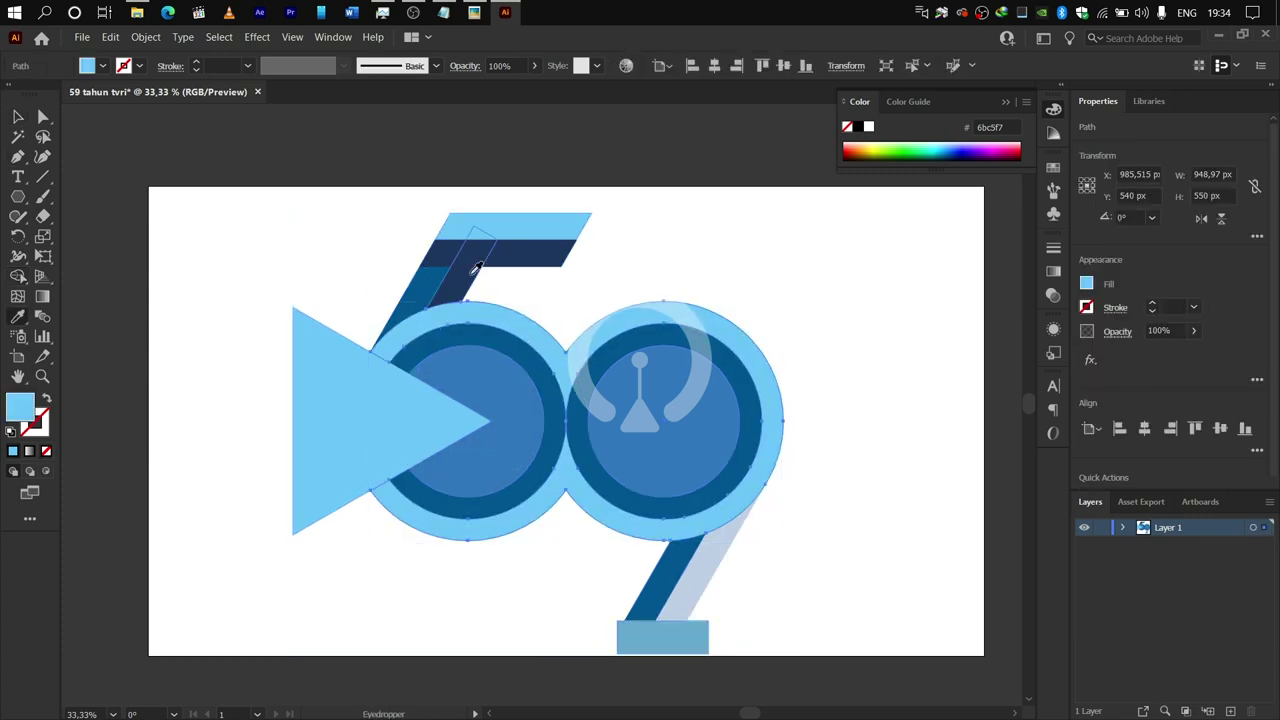
click(472, 264)
click(17, 116)
click(320, 270)
Try to merge the left circle's middle ring segments with Shape Builder and check where the two middle rings touch.
click(1254, 528)
key(shift+m)
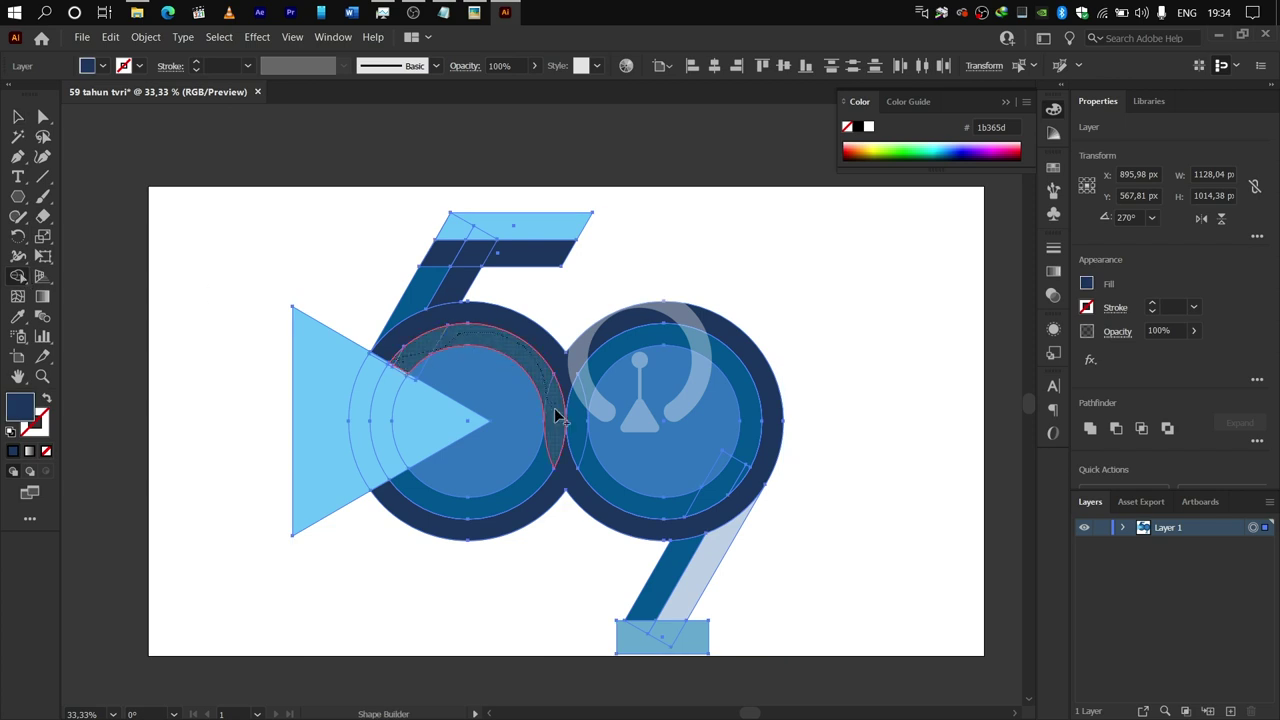
click(580, 415)
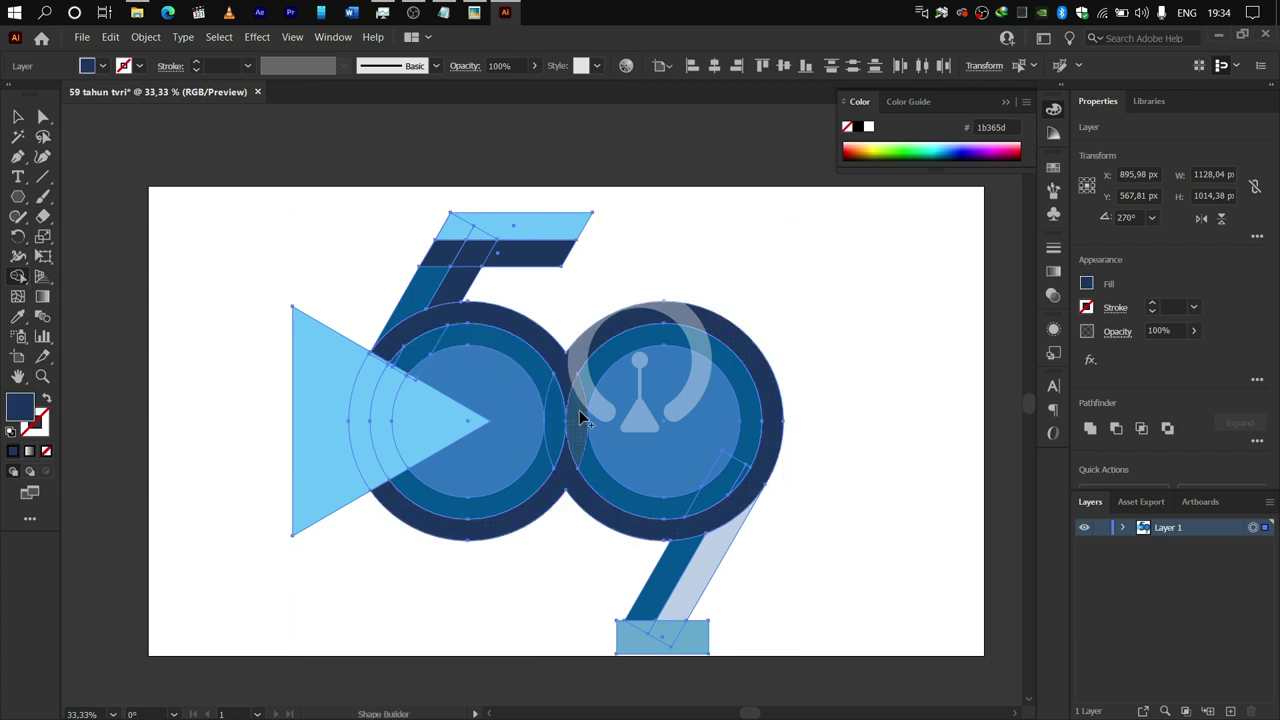
key(v)
scroll(577, 425, up, 4)
scroll(600, 415, down, 2)
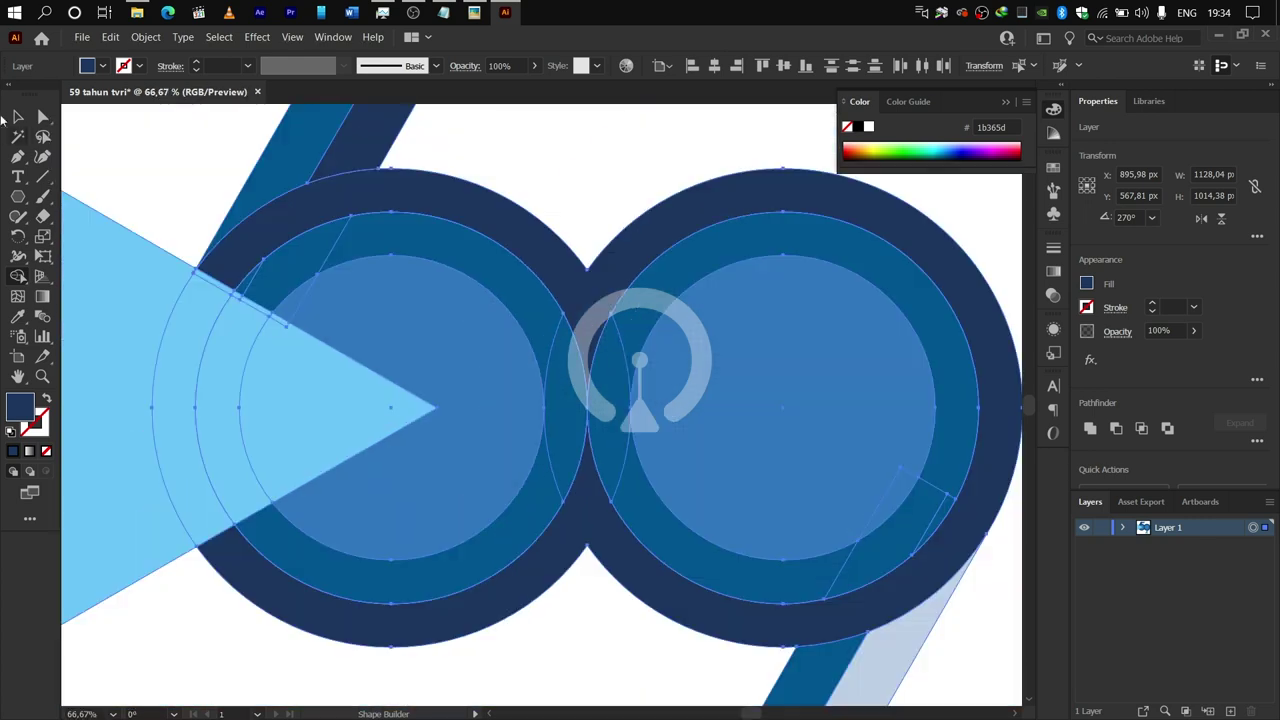
click(898, 282)
scroll(552, 405, up, 3)
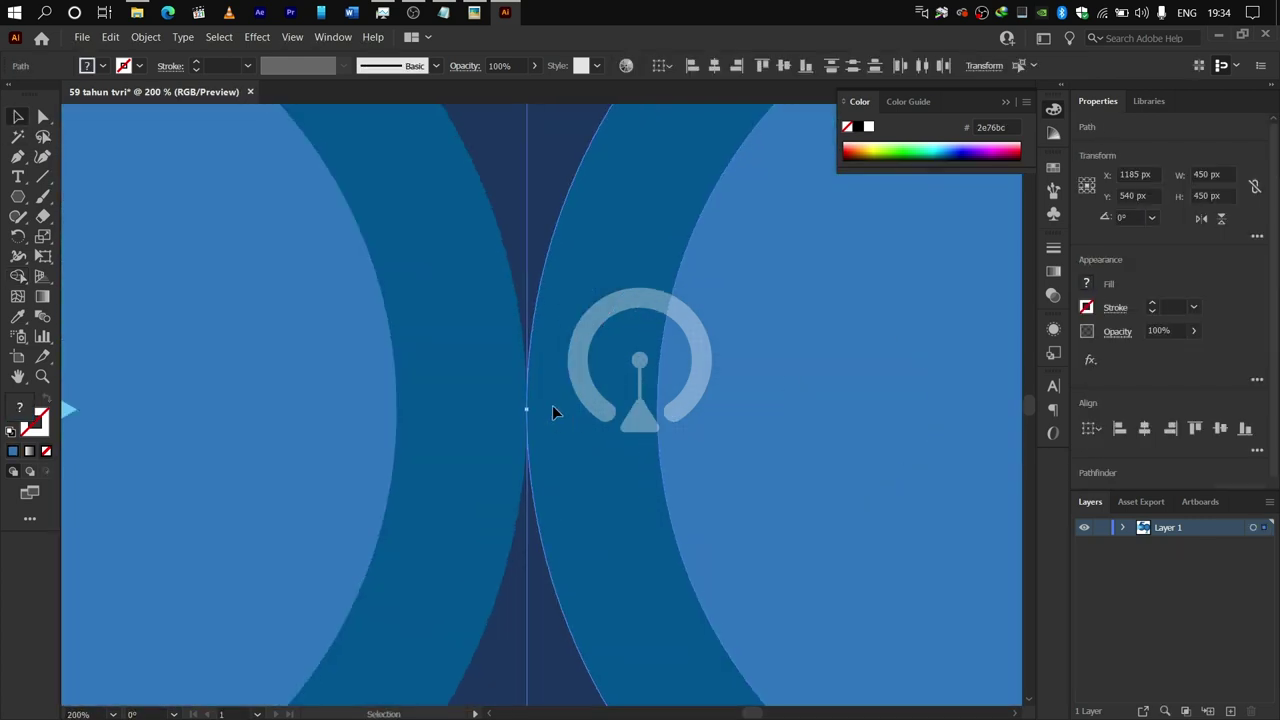
scroll(553, 405, down, 3)
Try the Shape Builder merge on the right circle's middle ring and examine the contact point between the rings.
key(shift+m)
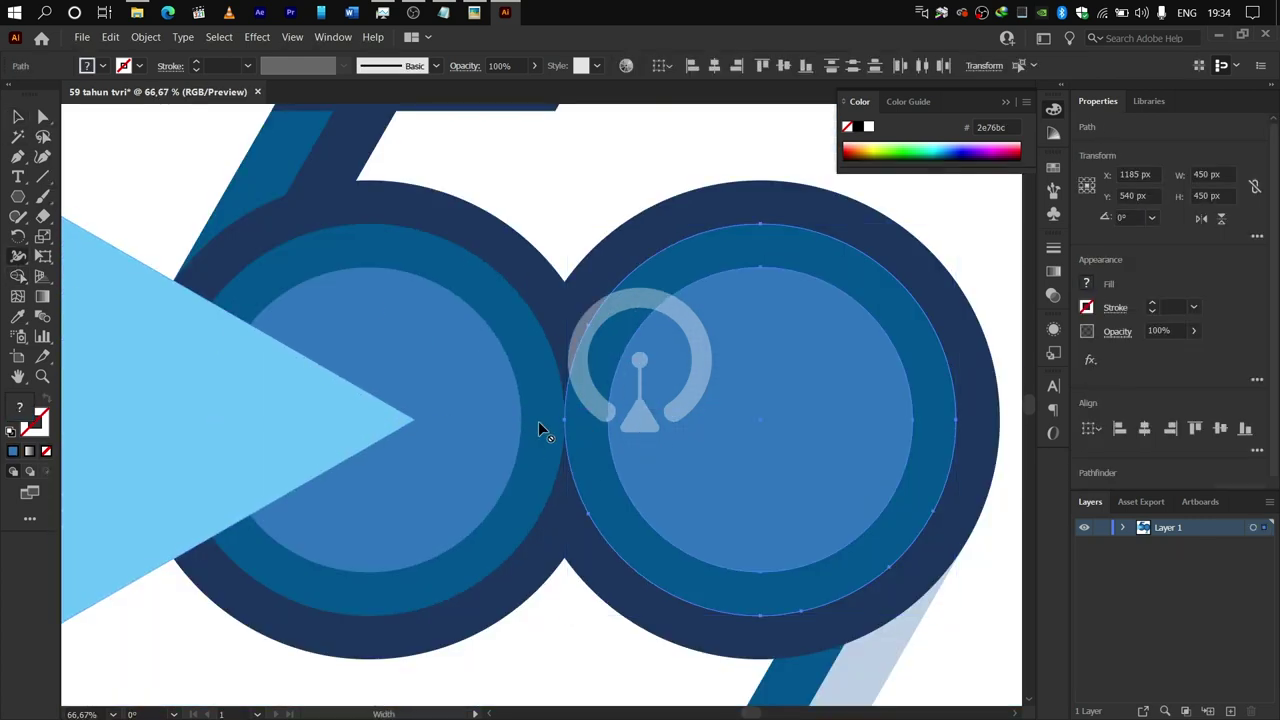
click(1253, 527)
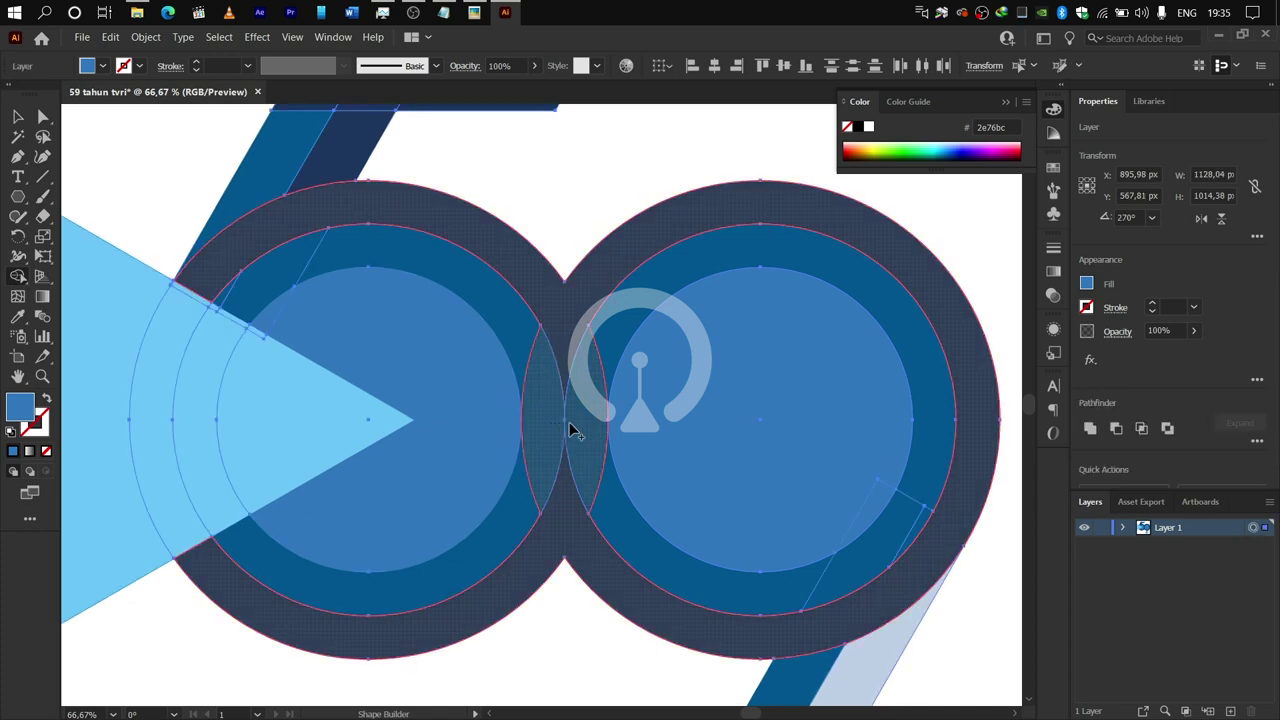
click(608, 326)
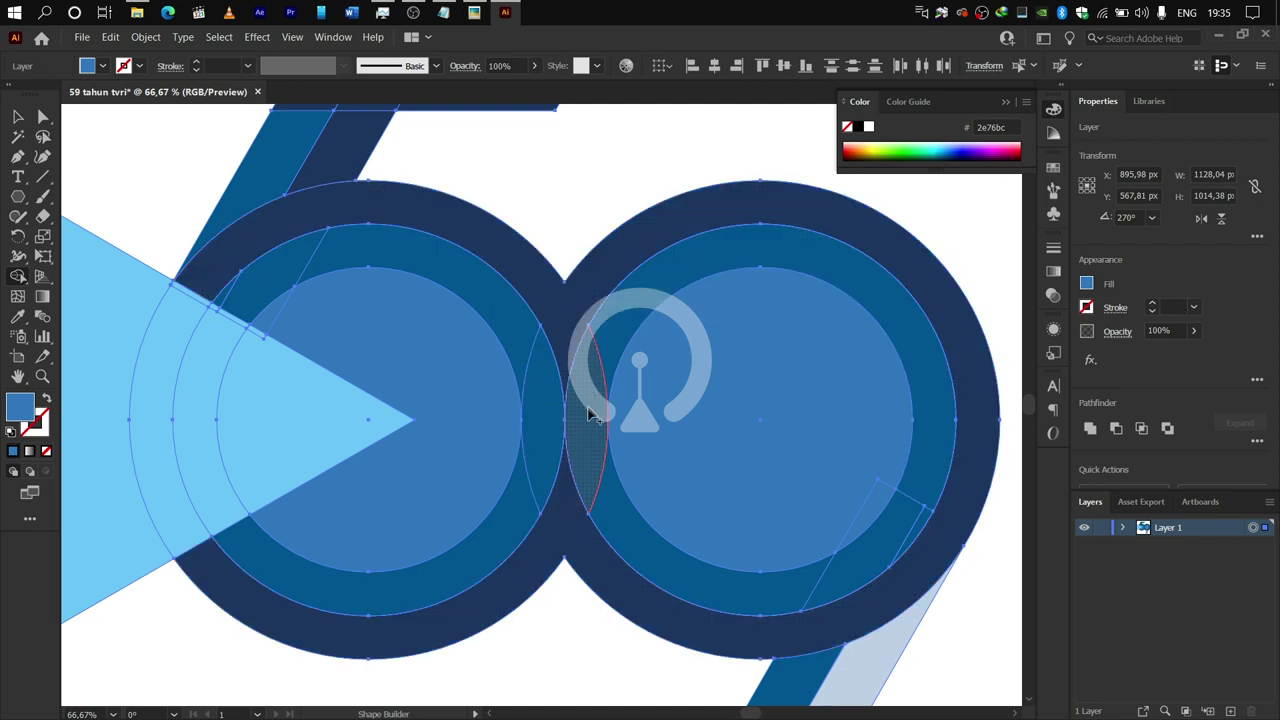
scroll(590, 425, up, 5)
scroll(591, 430, up, 1)
key(v)
scroll(697, 364, down, 6)
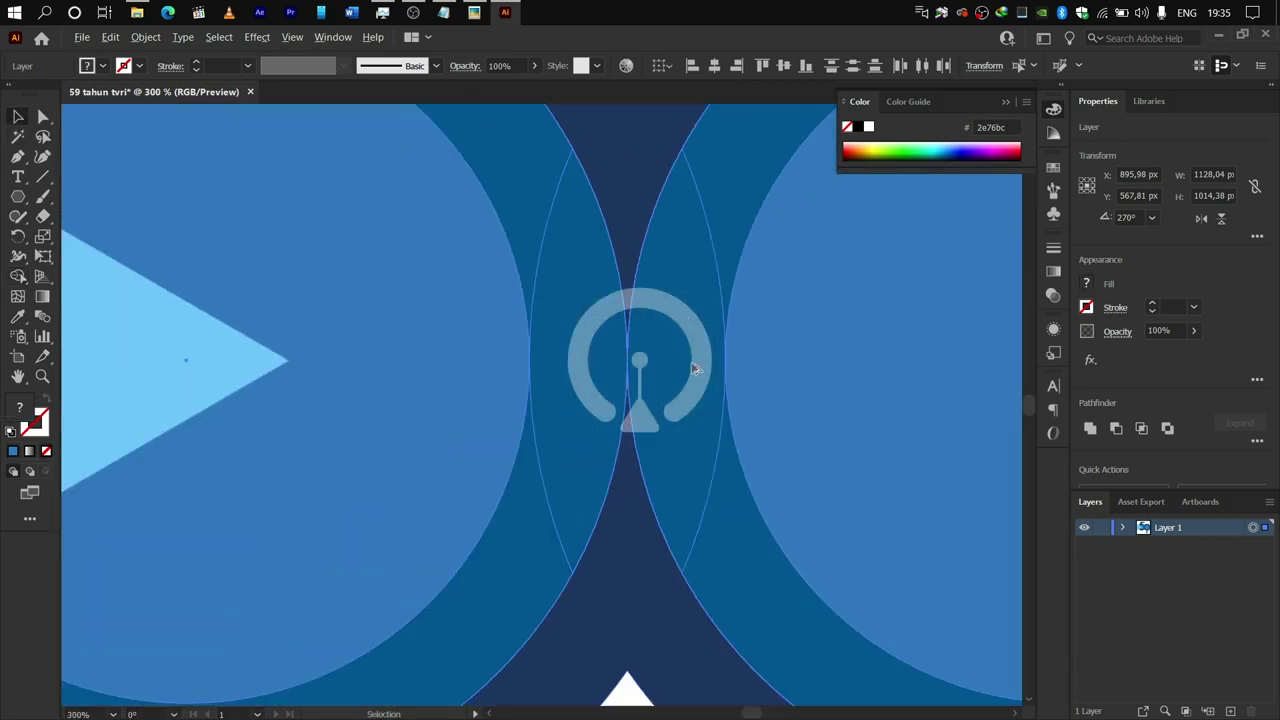
Set the X position of the right circle's middle and inner discs to 1185,2 px.
click(721, 155)
click(745, 248)
shift+click(767, 328)
scroll(767, 326, up, 3)
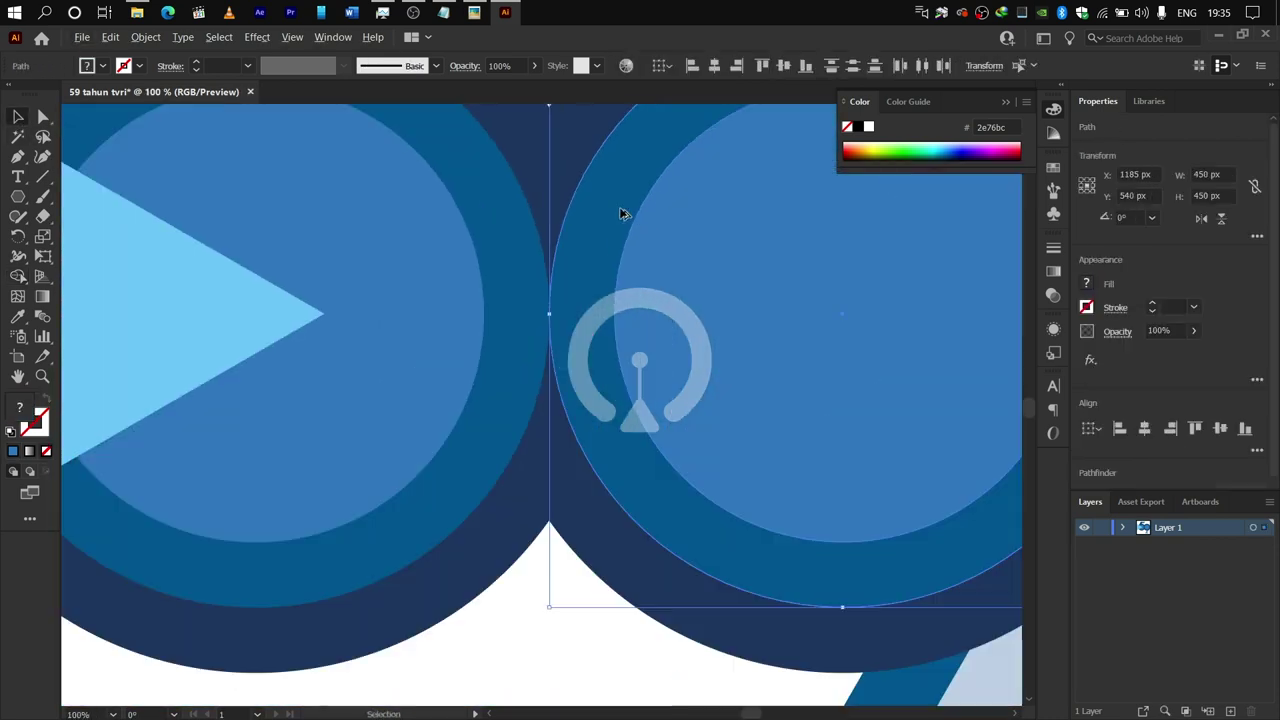
key(Return)
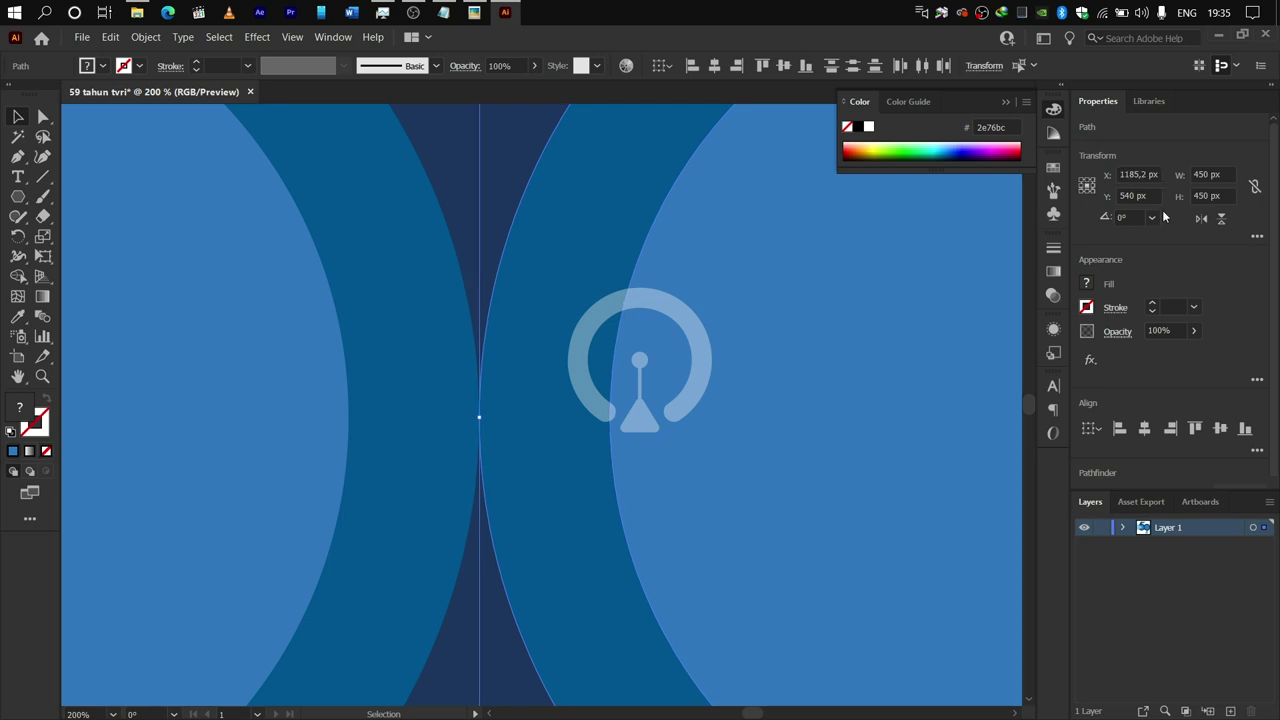
scroll(441, 376, down, 3)
Try merging the middle ring segments with Shape Builder on all the artwork and inspect the gap between the rings.
key(shift+w)
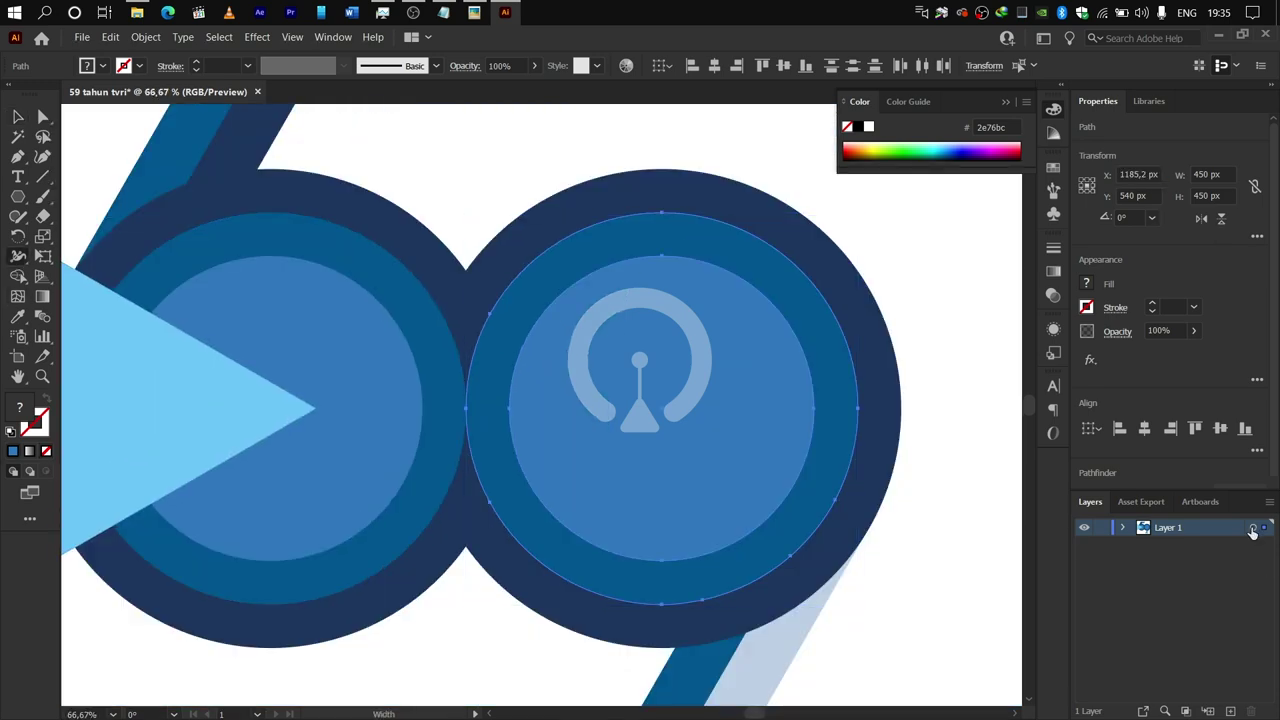
click(1253, 528)
click(18, 277)
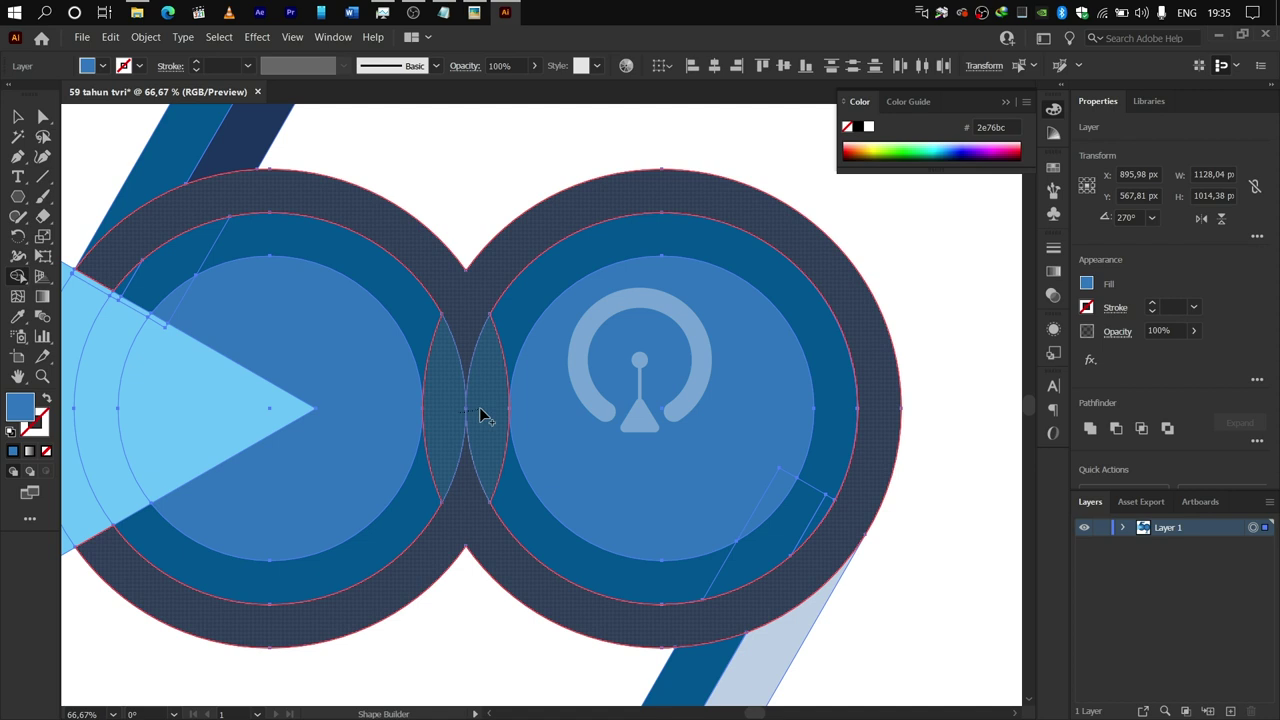
scroll(479, 407, up, 5)
scroll(388, 385, up, 4)
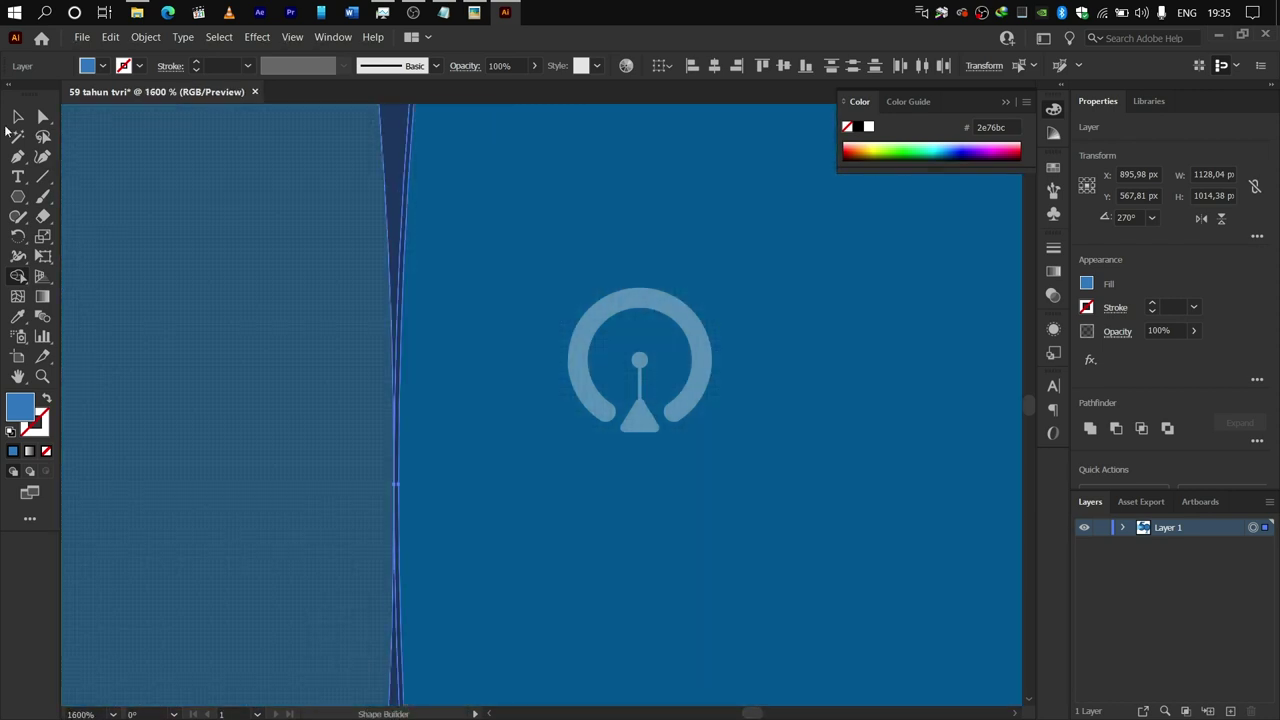
click(17, 117)
click(1225, 590)
click(1253, 527)
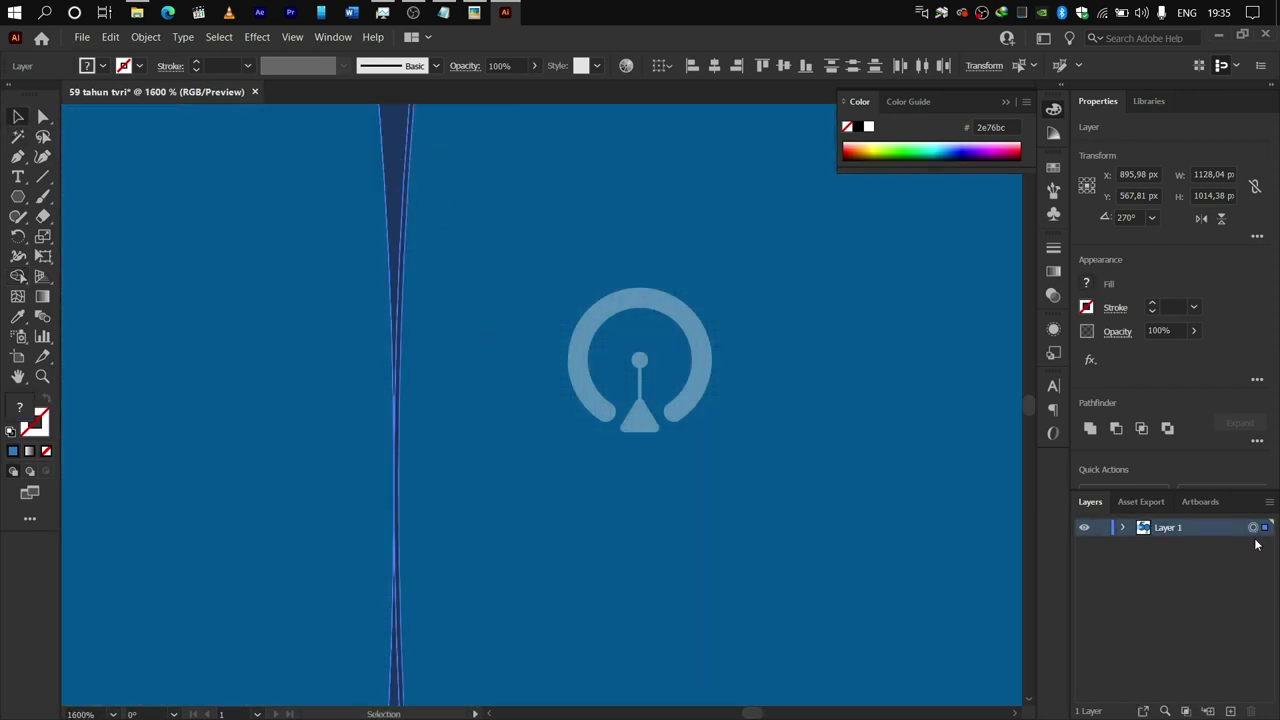
Select the right circle's middle and inner discs together and set their X position to 1184,9 px.
scroll(540, 190, down, 10)
click(525, 408)
scroll(516, 422, up, 8)
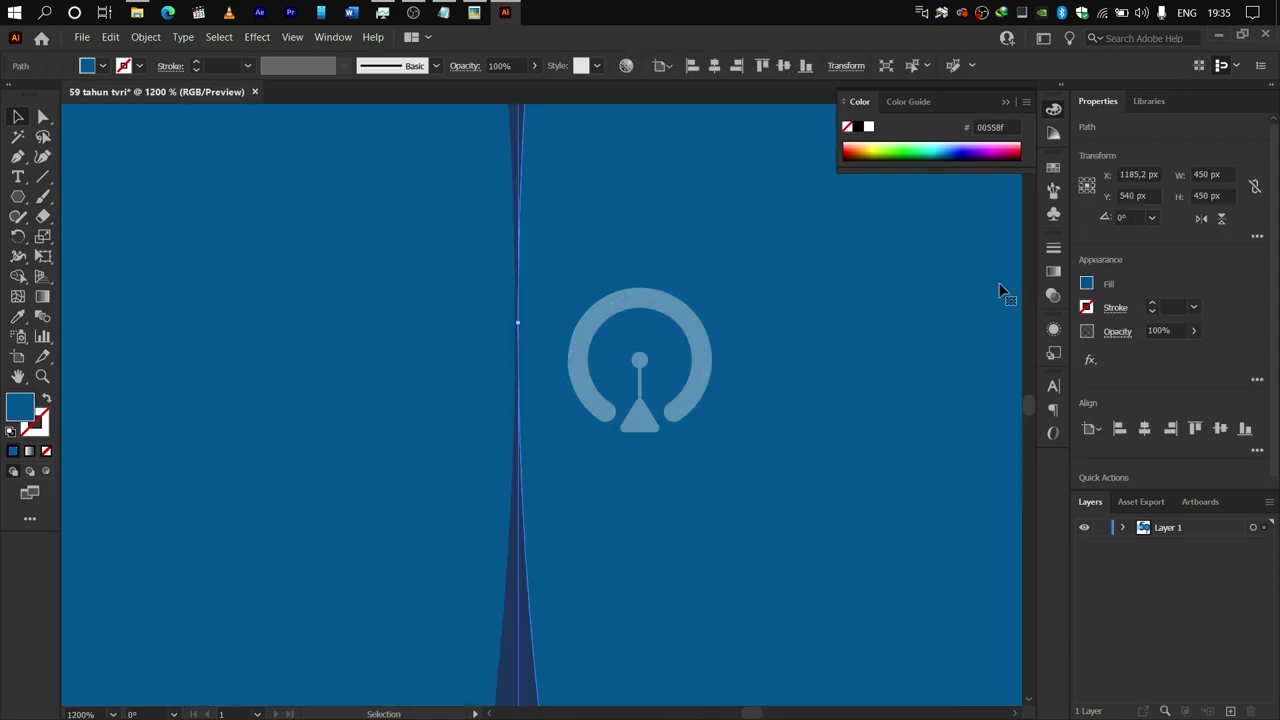
scroll(867, 424, down, 6)
shift+click(962, 424)
scroll(847, 388, up, 6)
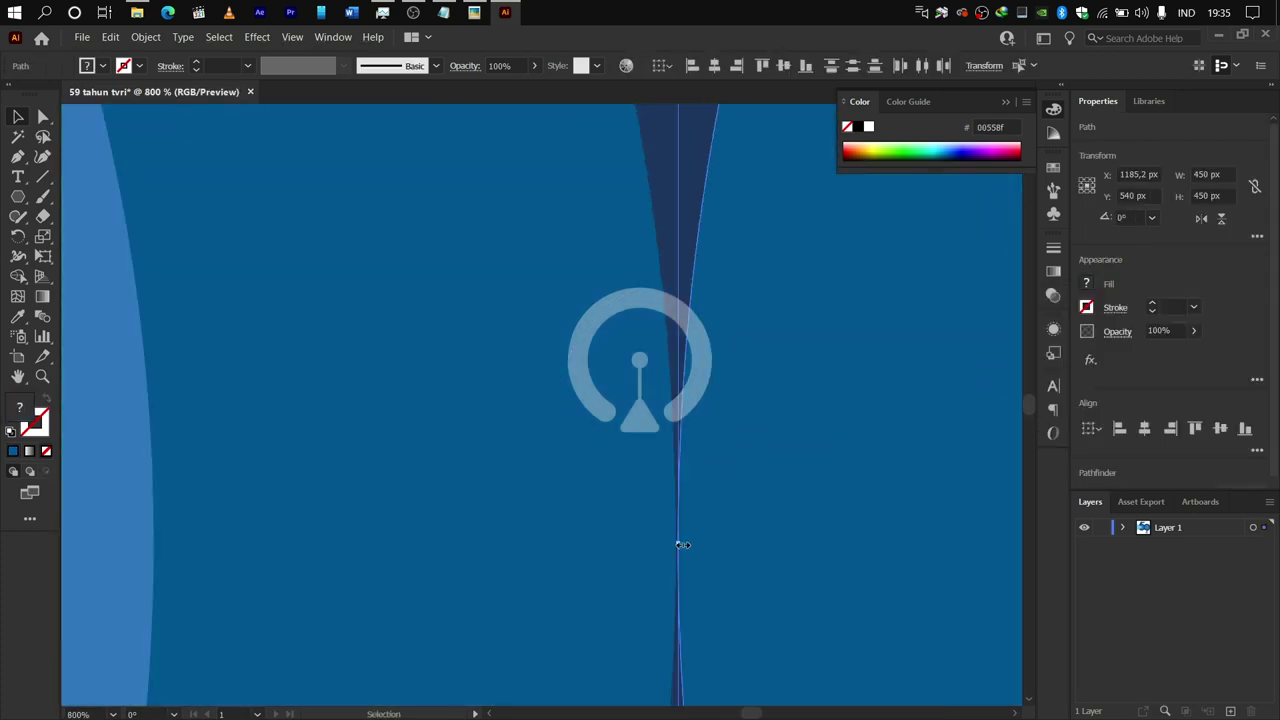
key(Return)
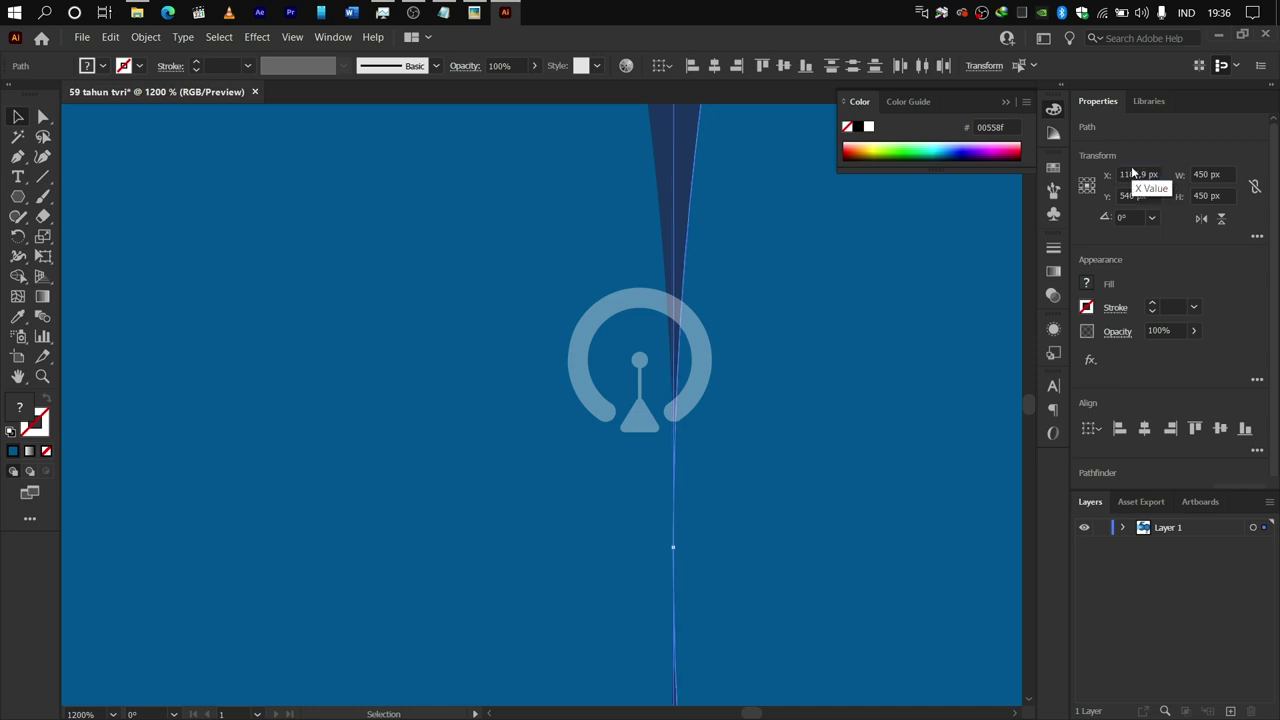
scroll(851, 508, down, 10)
scroll(829, 571, up, 2)
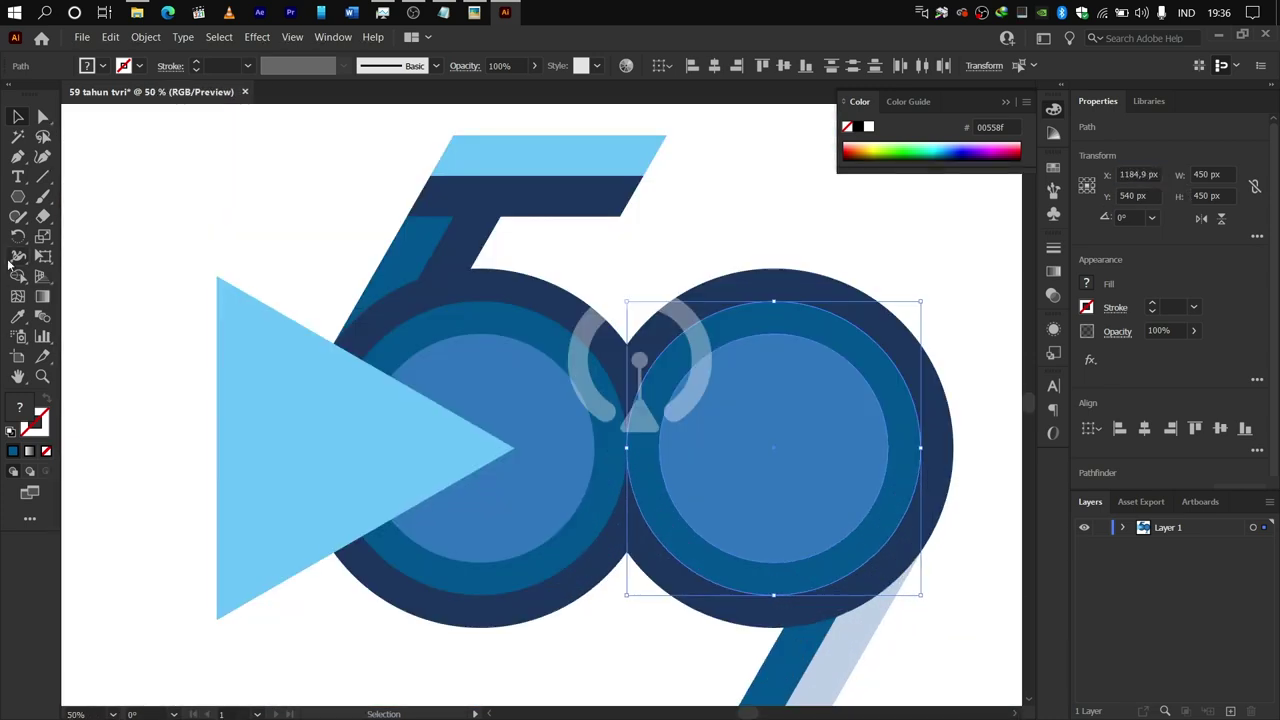
Merge the middle ring segments of the right circle, and likewise those of the left circle, with Shape Builder.
key(shift+m)
key(ctrl+a)
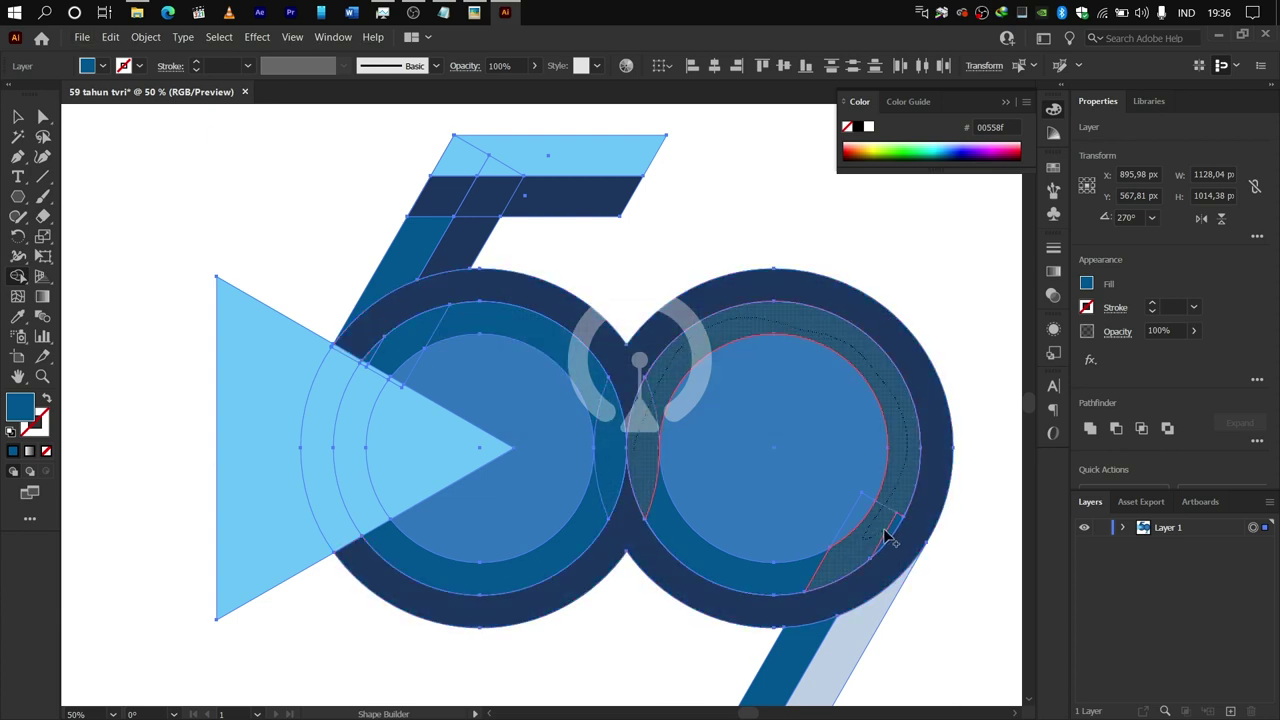
click(847, 547)
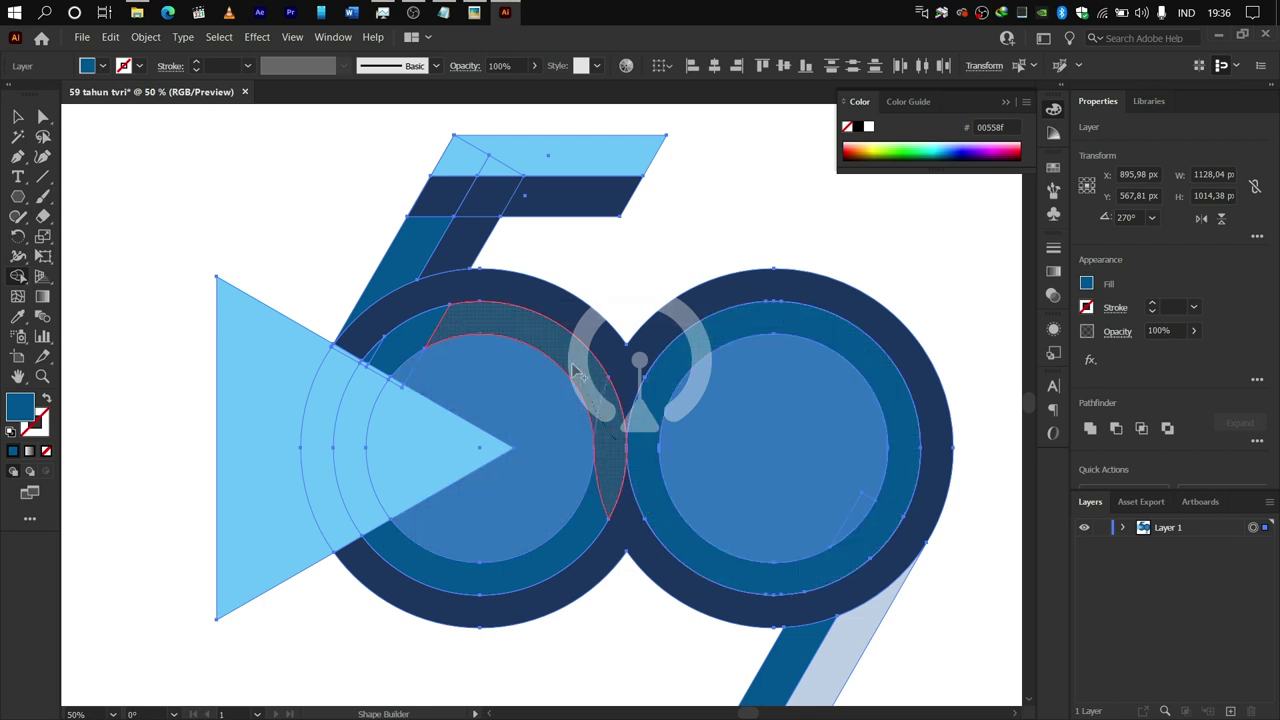
key(v)
Delete the triangle and the stacked disc fills inside the left circle to open up the 5's bowl.
click(203, 264)
click(391, 408)
key(Delete)
click(495, 362)
key(Delete)
click(489, 426)
key(Delete)
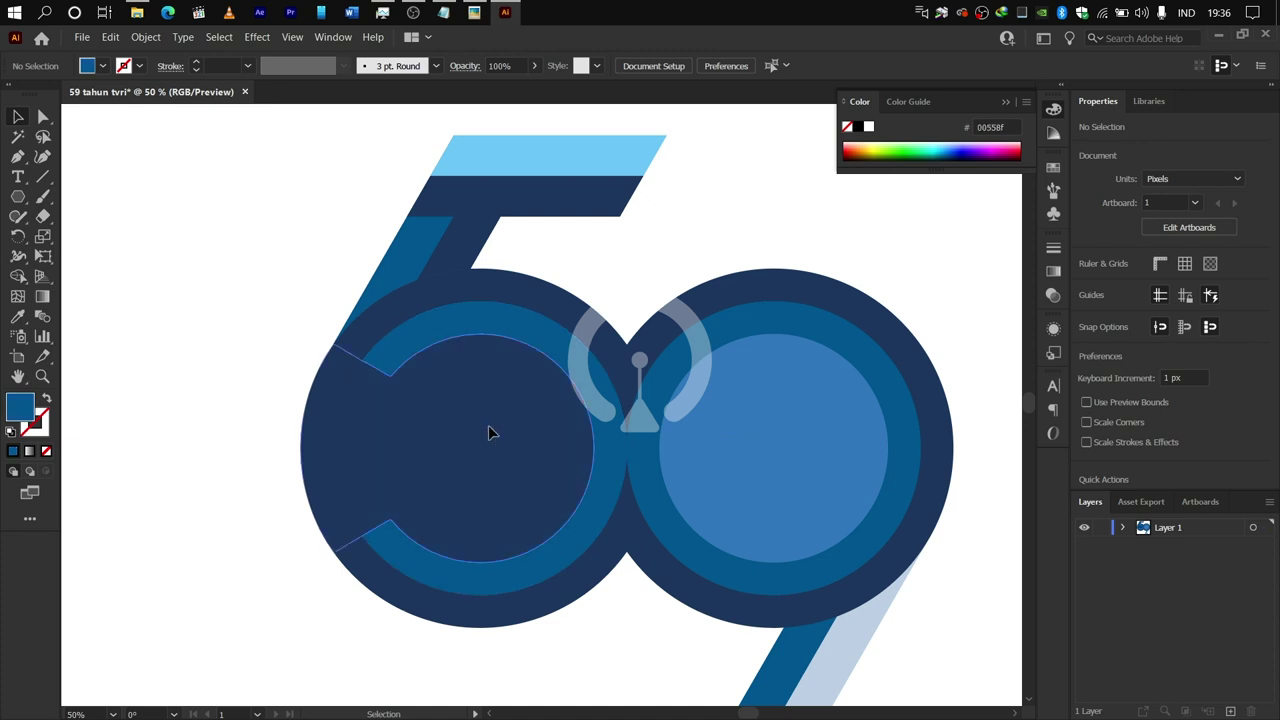
click(488, 426)
key(Delete)
Delete the stacked disc fills inside the right circle to hollow out the 9.
click(817, 430)
key(Delete)
click(821, 441)
key(Delete)
click(822, 444)
key(Delete)
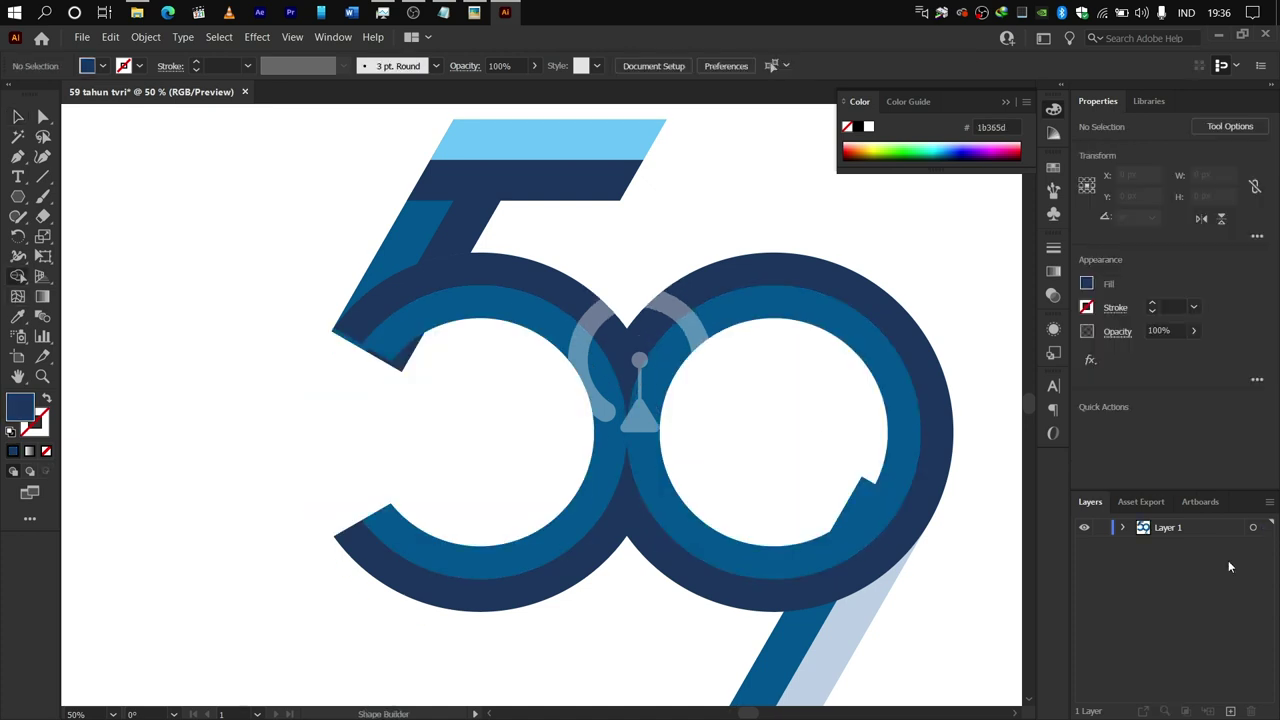
Remove the ends of the 5's stem and the 9's tail that protrude inside the rings with Shape Builder.
click(1253, 527)
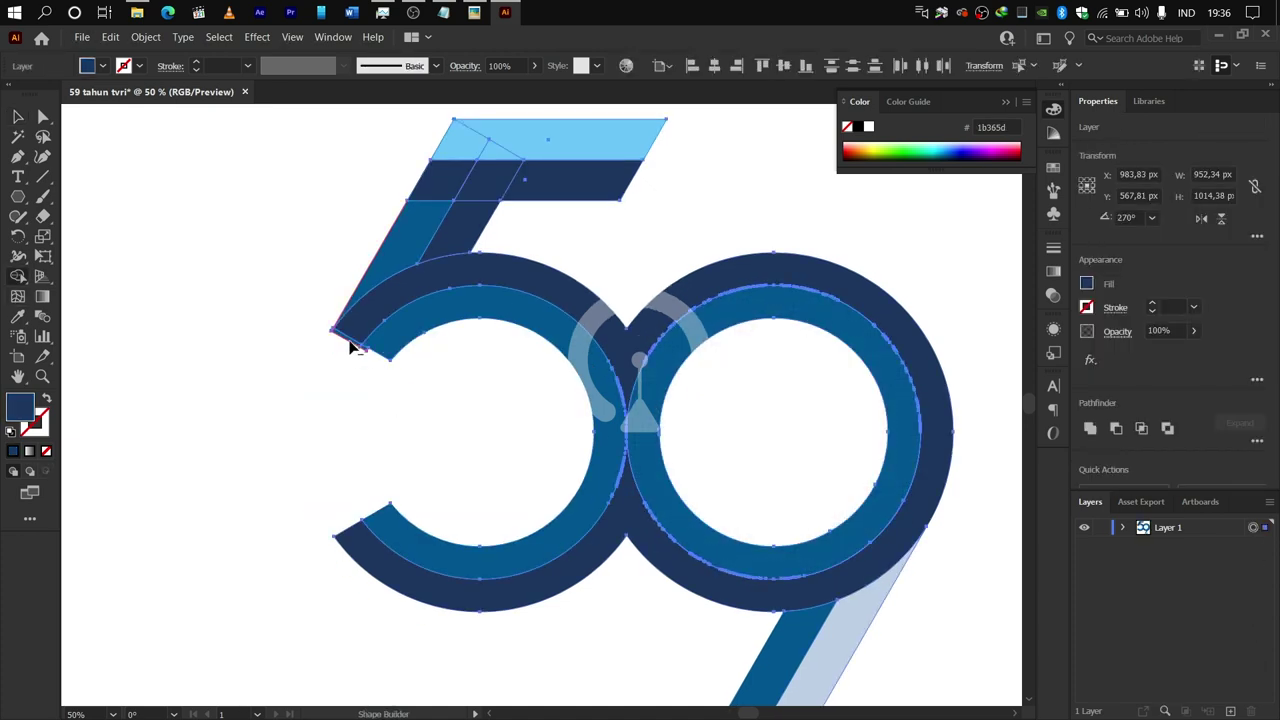
scroll(350, 343, up, 5)
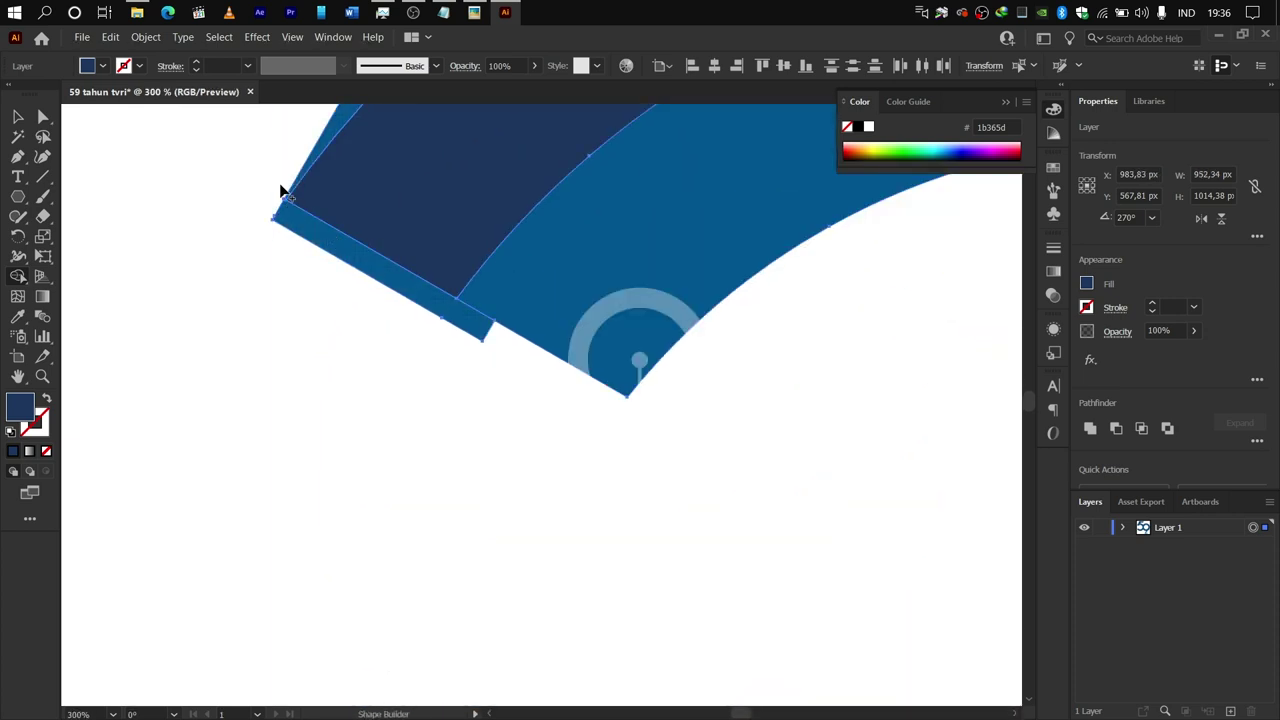
scroll(600, 290, down, 4)
scroll(657, 224, up, 1)
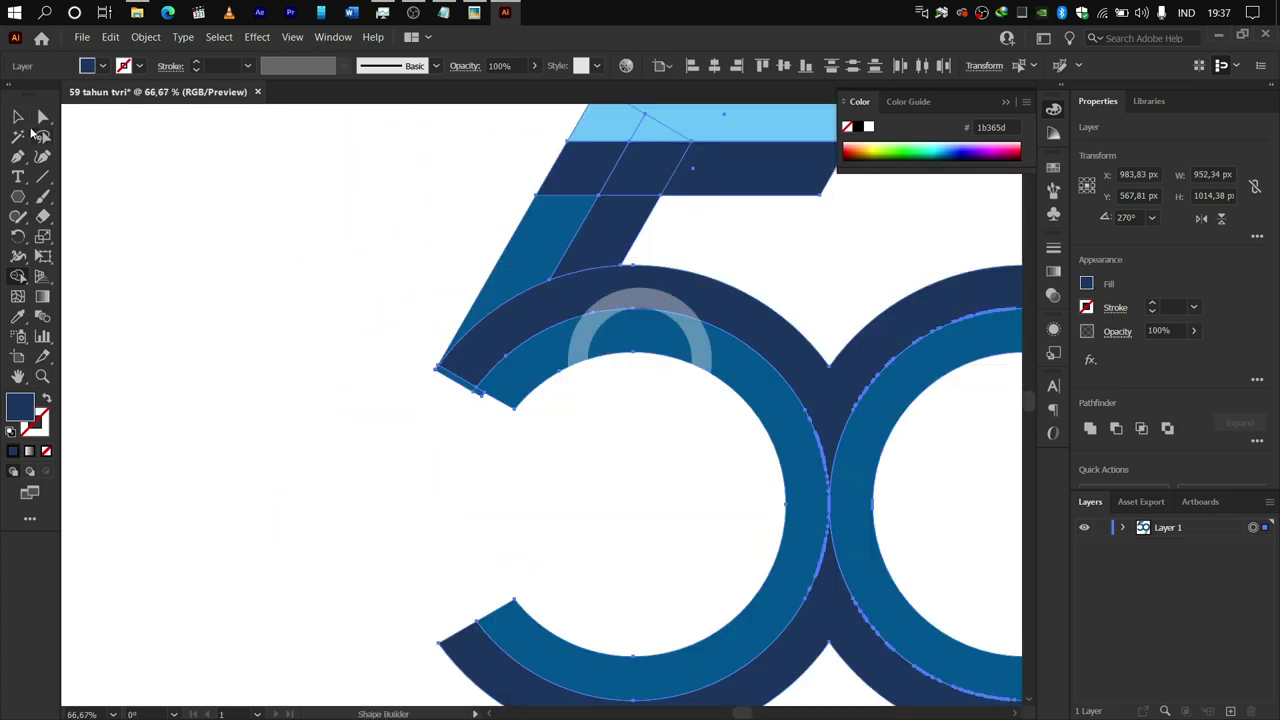
Select the 5's top bars and slanted stem pieces and set their X position to 764,7 px.
click(19, 117)
click(761, 247)
scroll(755, 235, up, 1)
click(718, 168)
shift+click(691, 212)
shift+click(618, 268)
shift+click(521, 332)
scroll(520, 338, up, 2)
drag(497, 292, 496, 288)
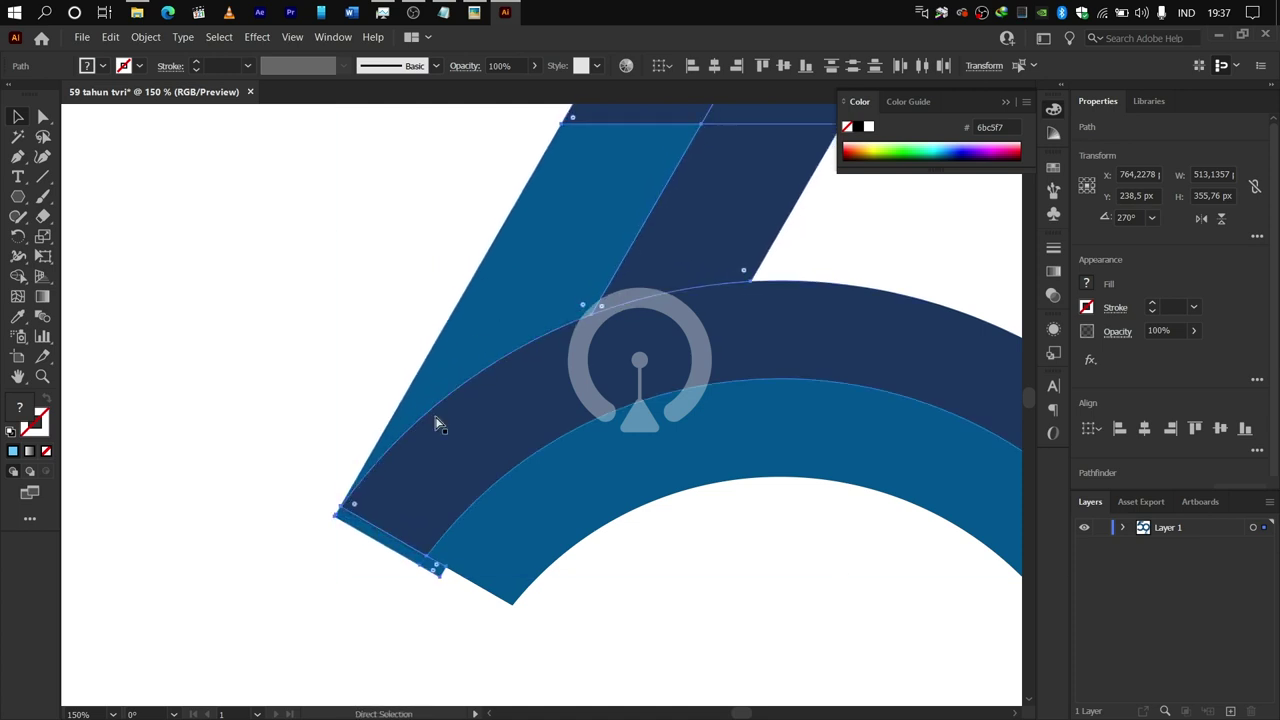
scroll(346, 517, up, 5)
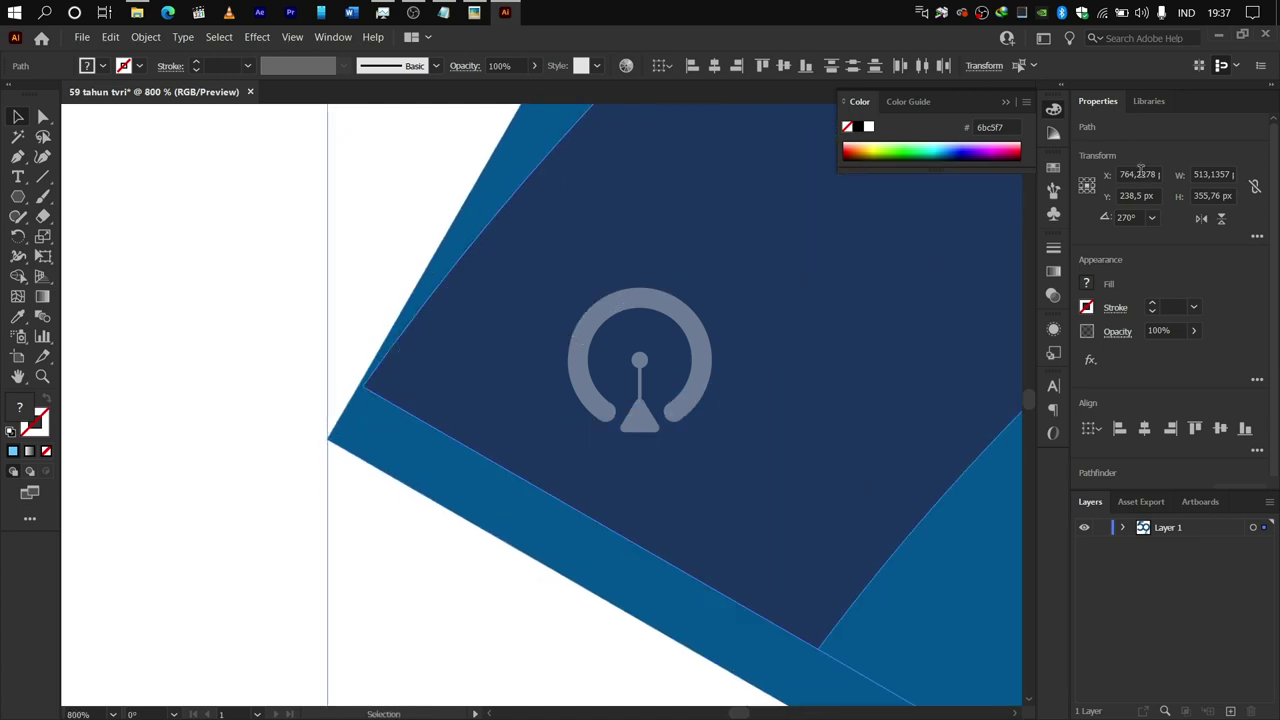
text(,6)
key(Return)
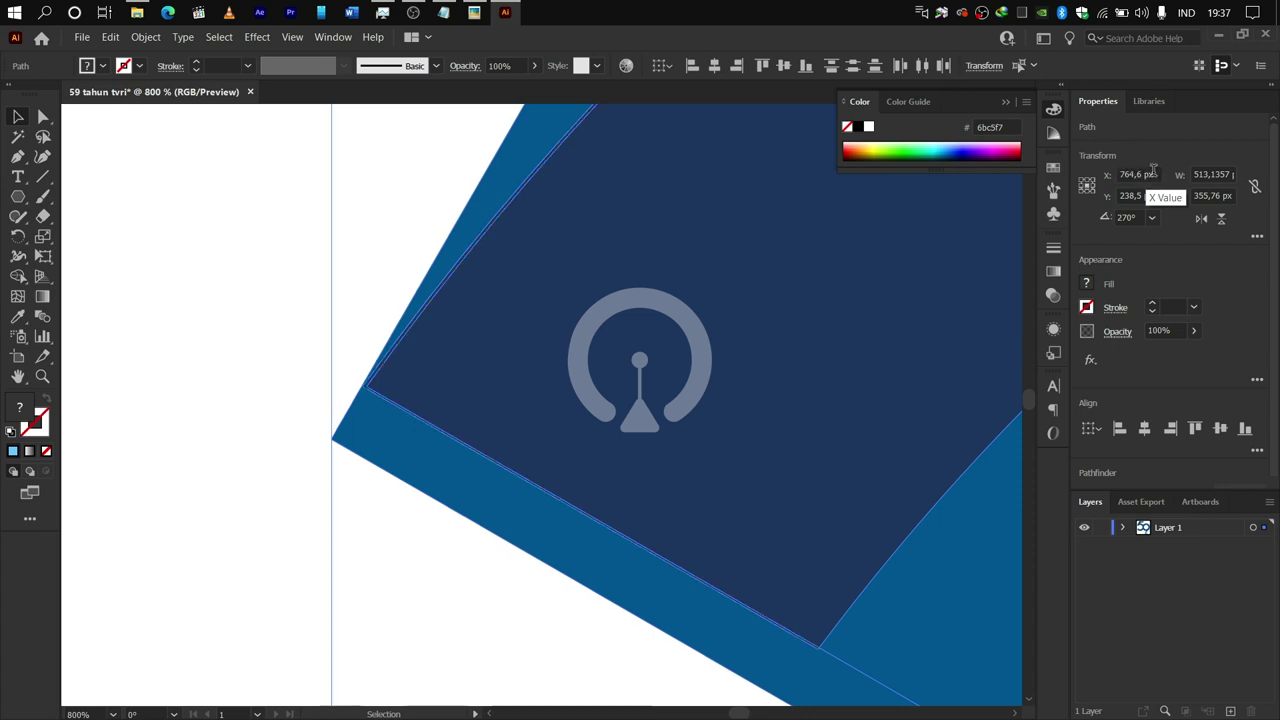
scroll(543, 363, down, 5)
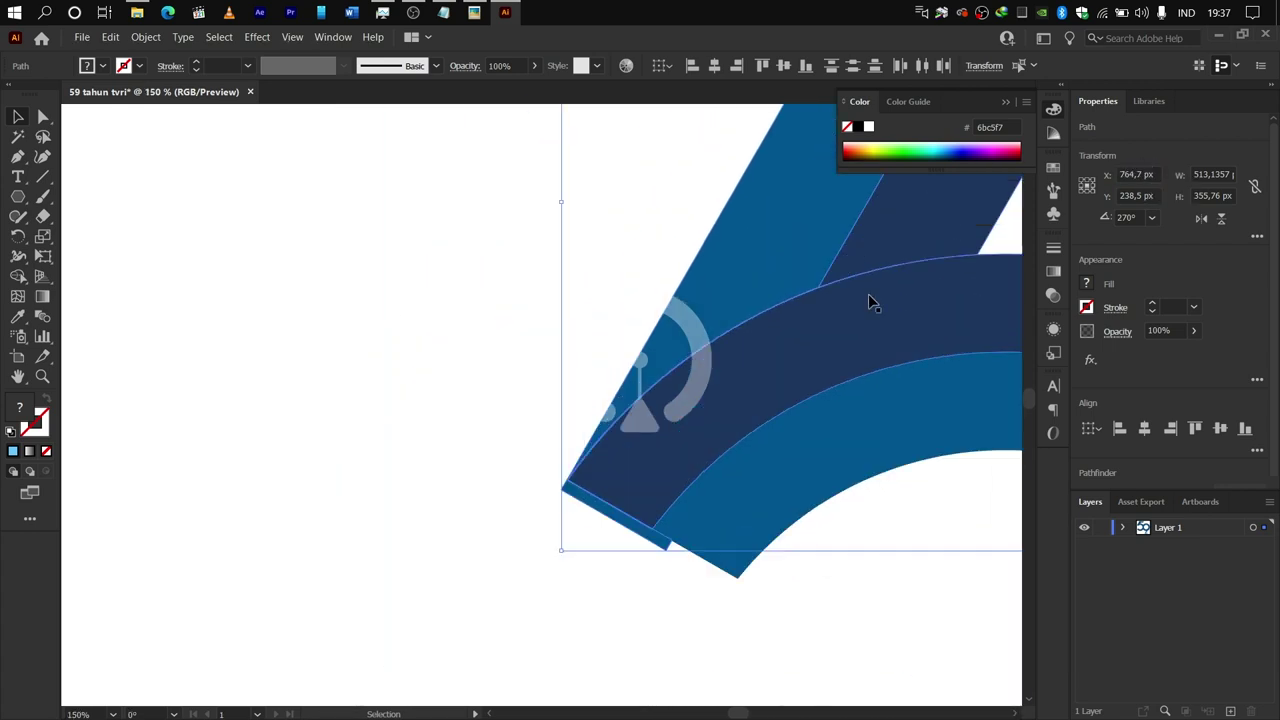
scroll(600, 480, up, 3)
scroll(703, 626, down, 4)
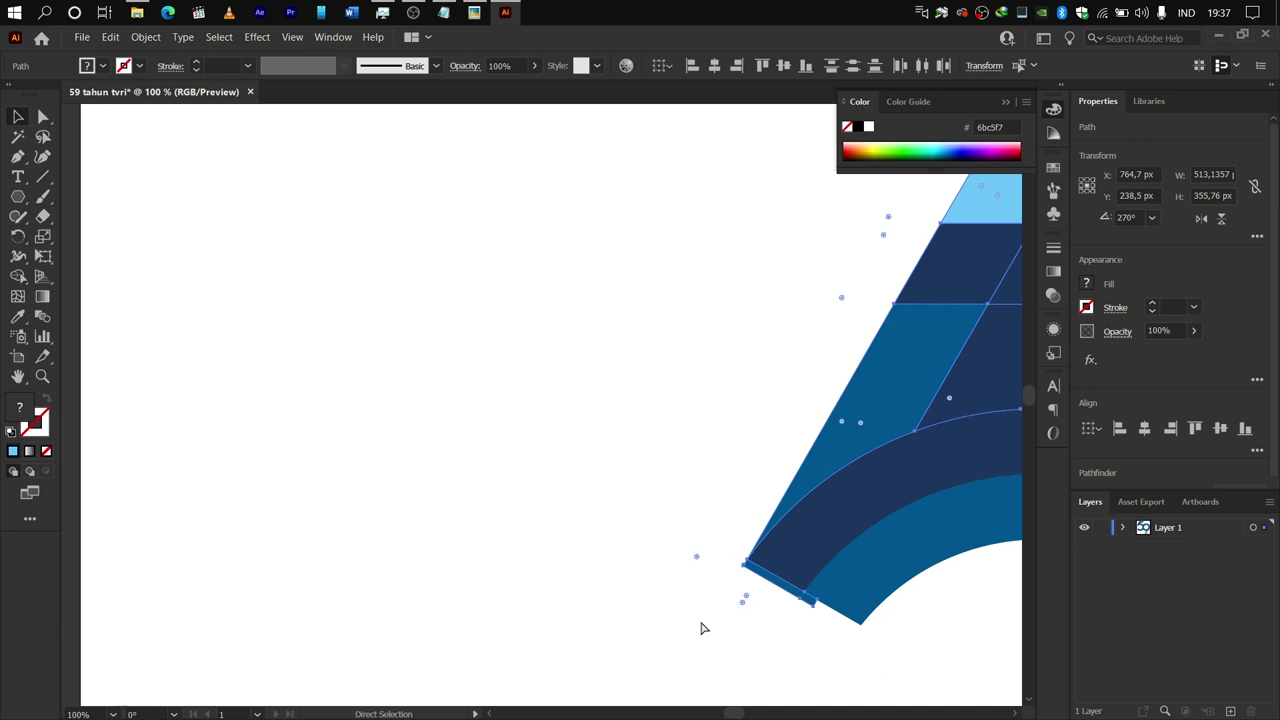
key(ctrl+a)
key(shift+m)
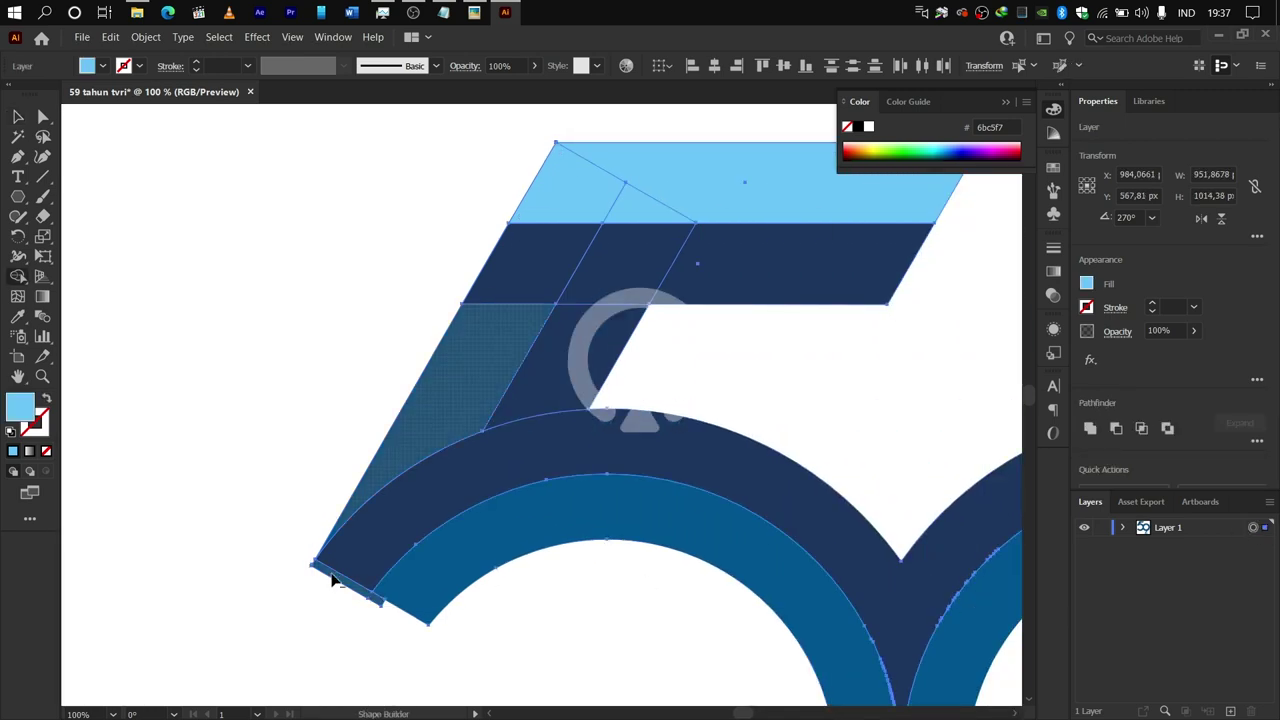
scroll(329, 571, up, 4)
click(16, 118)
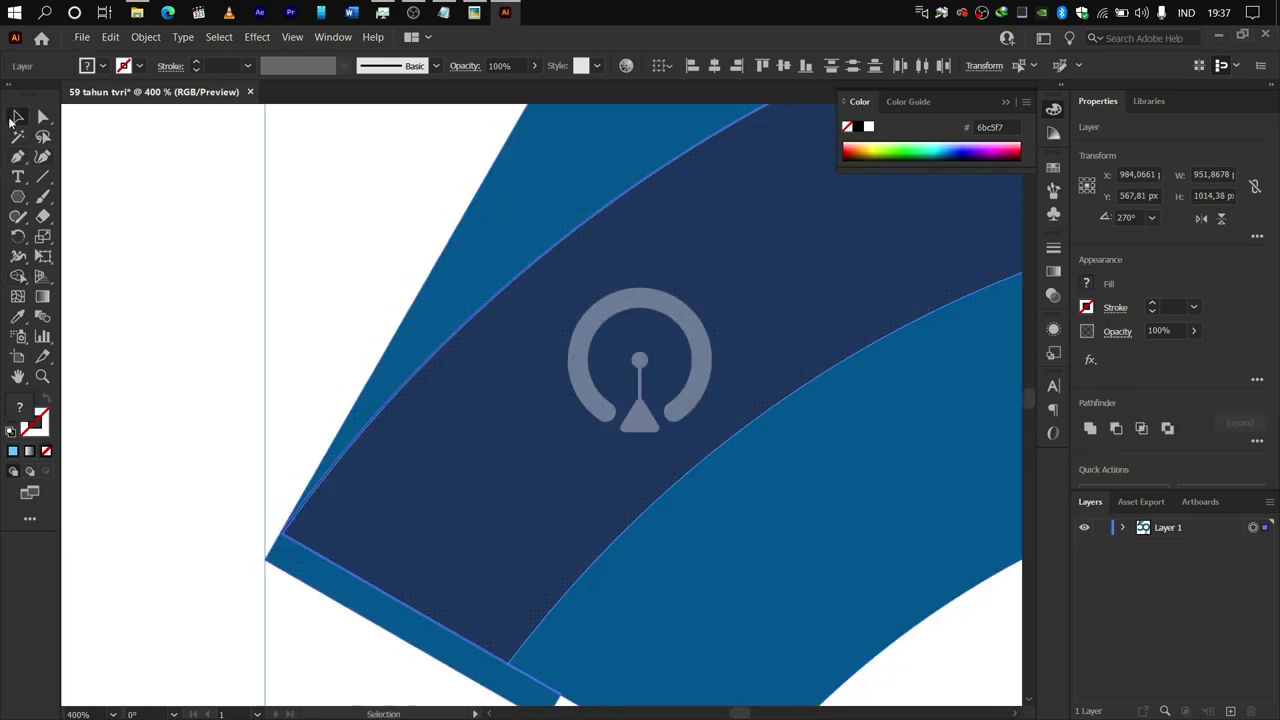
click(200, 205)
Reselect the 5's bars and stem pieces and set their X position to 764,8 px.
scroll(680, 350, down, 8)
click(830, 277)
shift+click(803, 284)
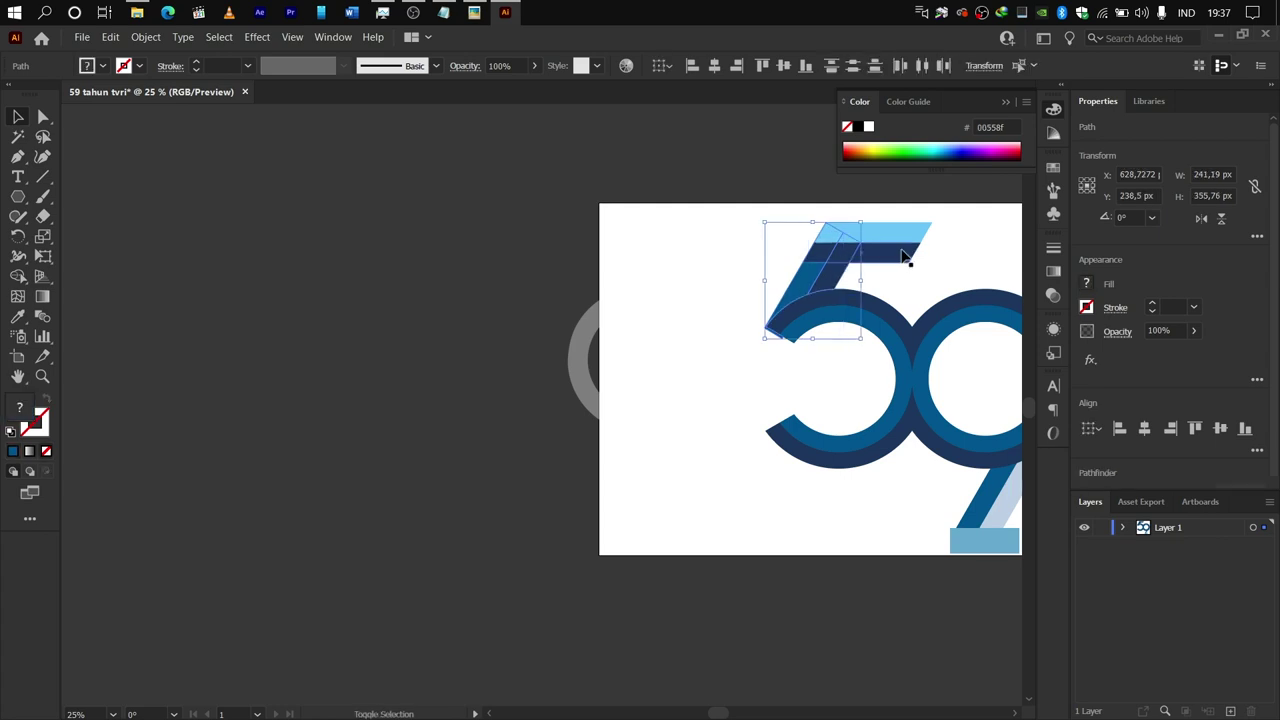
scroll(803, 351, up, 9)
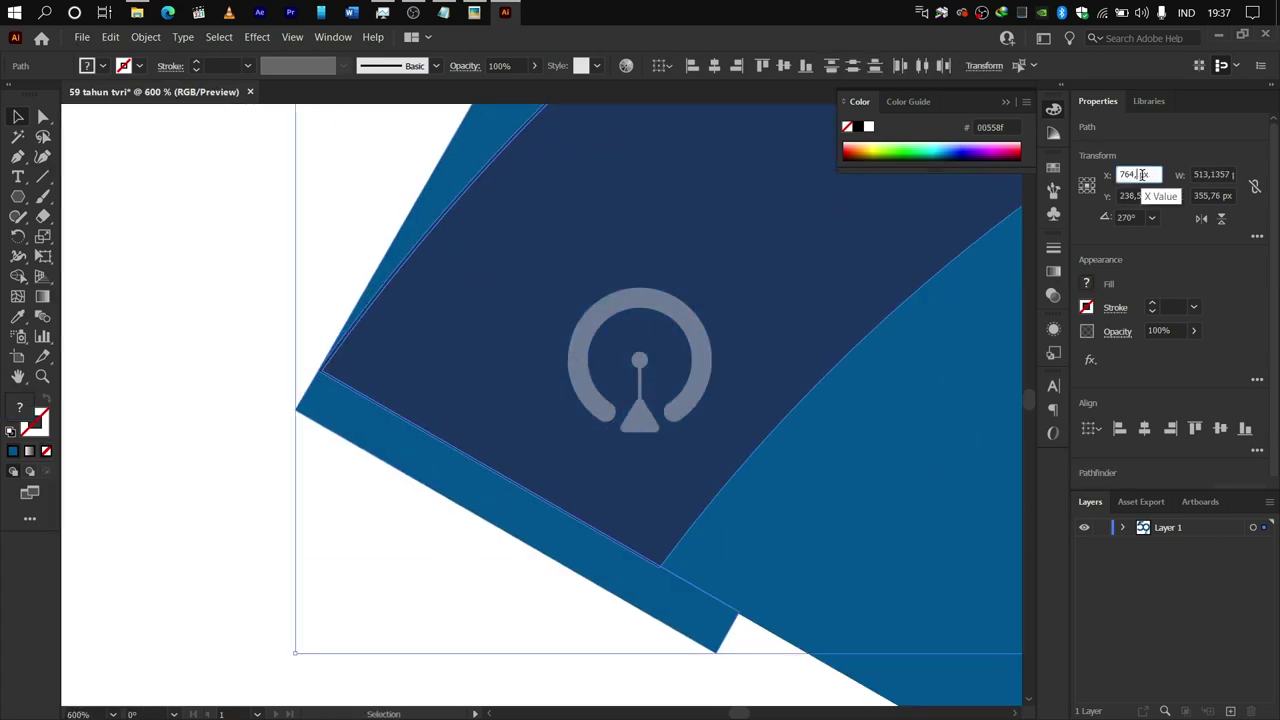
scroll(391, 368, up, 3)
text(4)
key(Return)
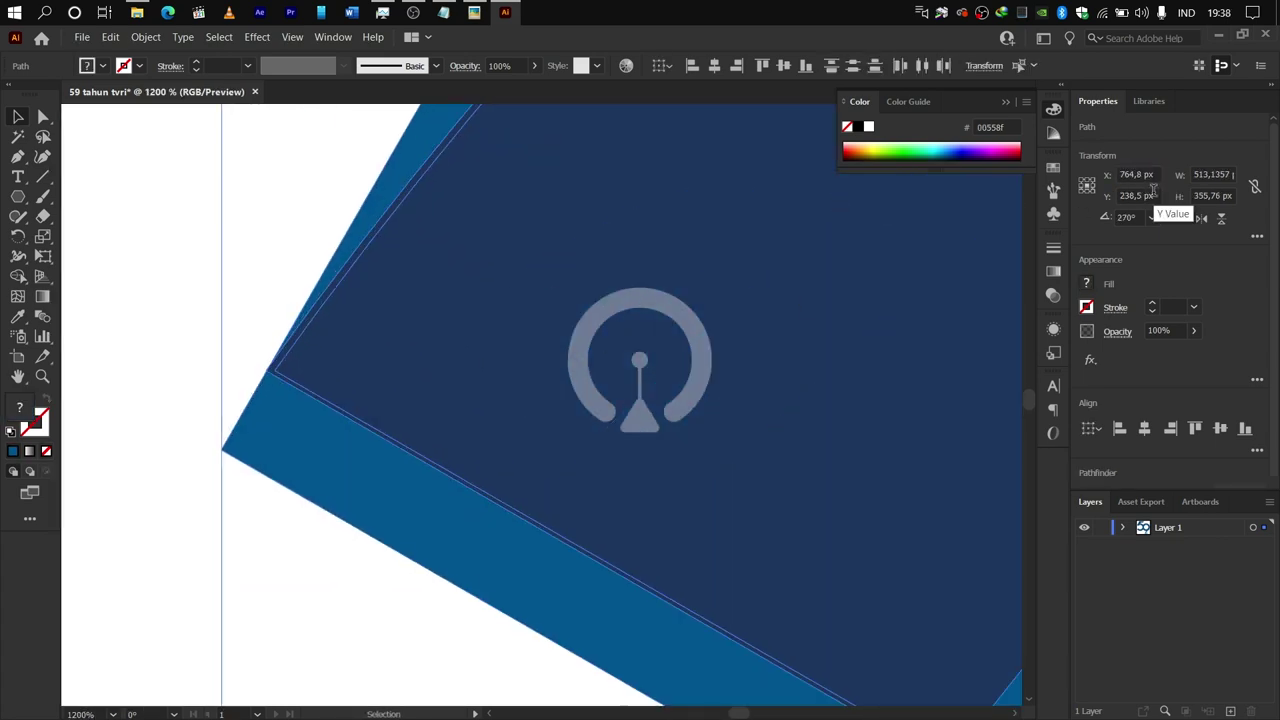
Remove the strip protruding past the 5's stem end and the rectangle with the overhanging end of the 9's tail using Shape Builder.
scroll(472, 518, down, 3)
click(1252, 528)
click(16, 280)
click(17, 278)
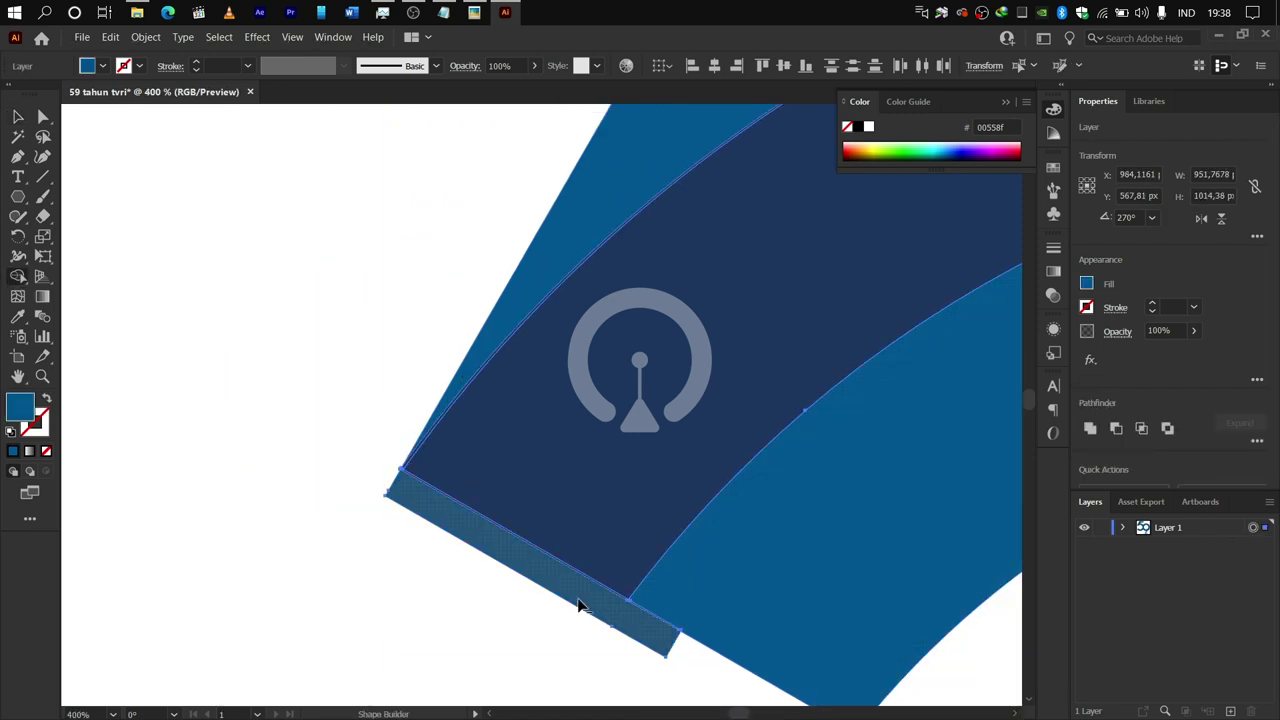
scroll(577, 603, down, 10)
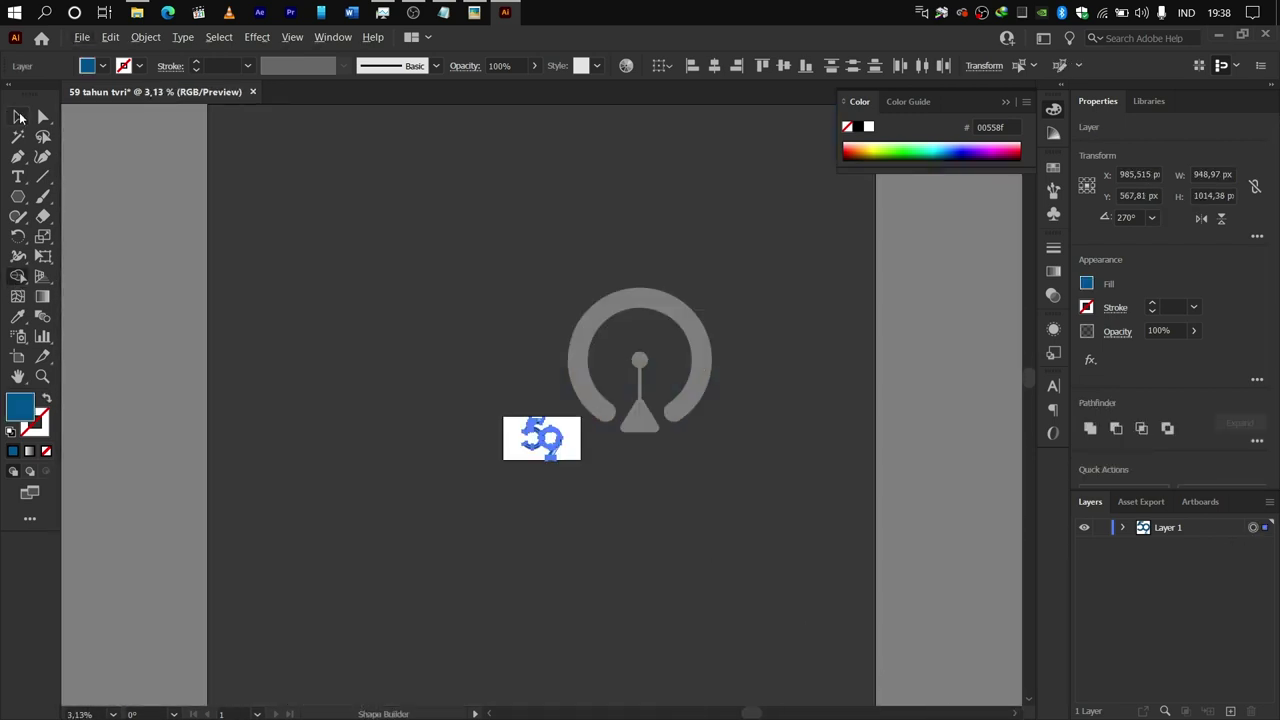
key(ctrl+0)
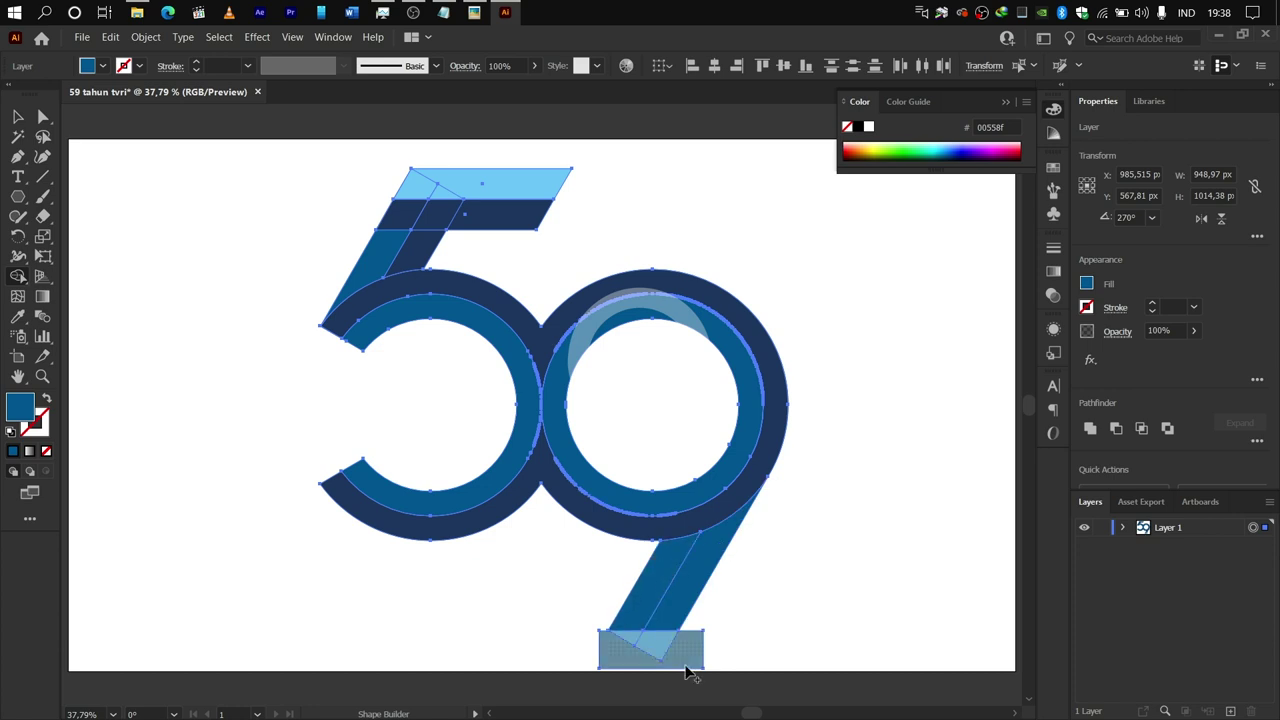
alt+click(672, 658)
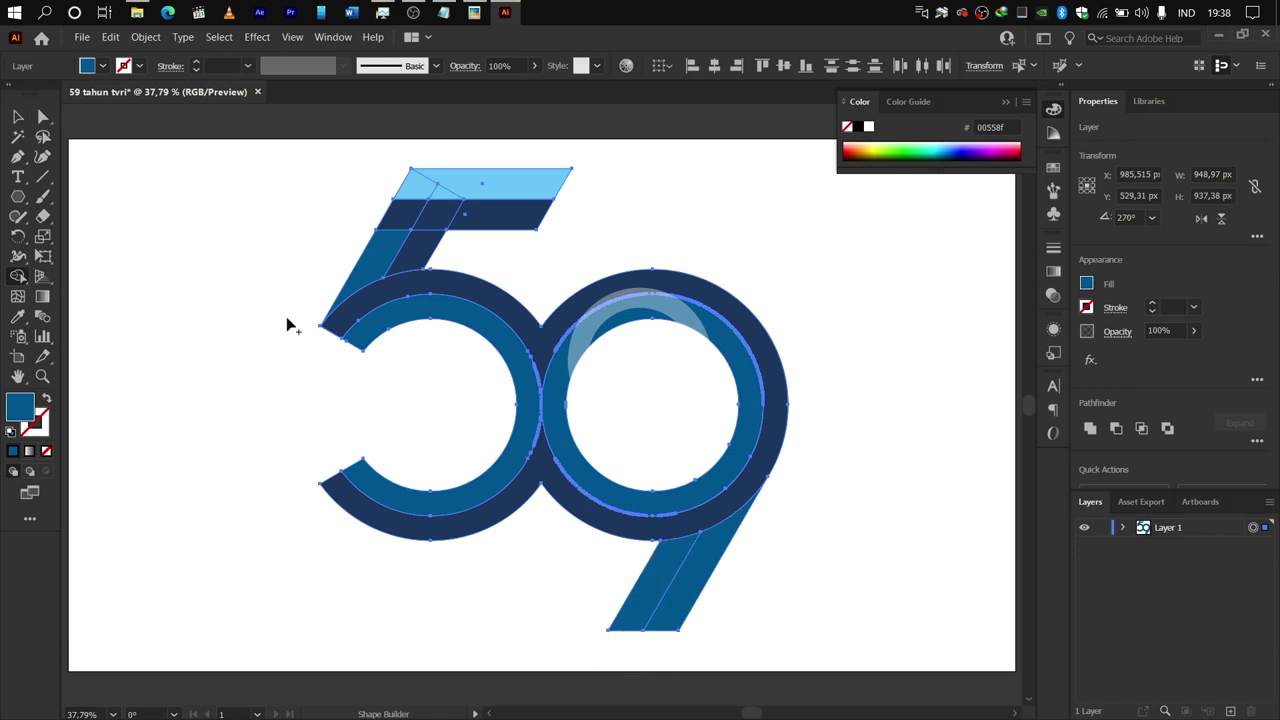
Merge the 5's outer stem with its top bar, and its inner stem with the lower bar, using Shape Builder.
mouse_move(411, 190)
mouse_down()
mouse_move(450, 180)
mouse_move(414, 247)
mouse_up()
click(21, 118)
click(22, 276)
Color the 5's inner stem-and-bar shape with the dark blue sampled from the outer ring.
click(18, 117)
click(585, 212)
click(508, 216)
click(20, 316)
click(432, 288)
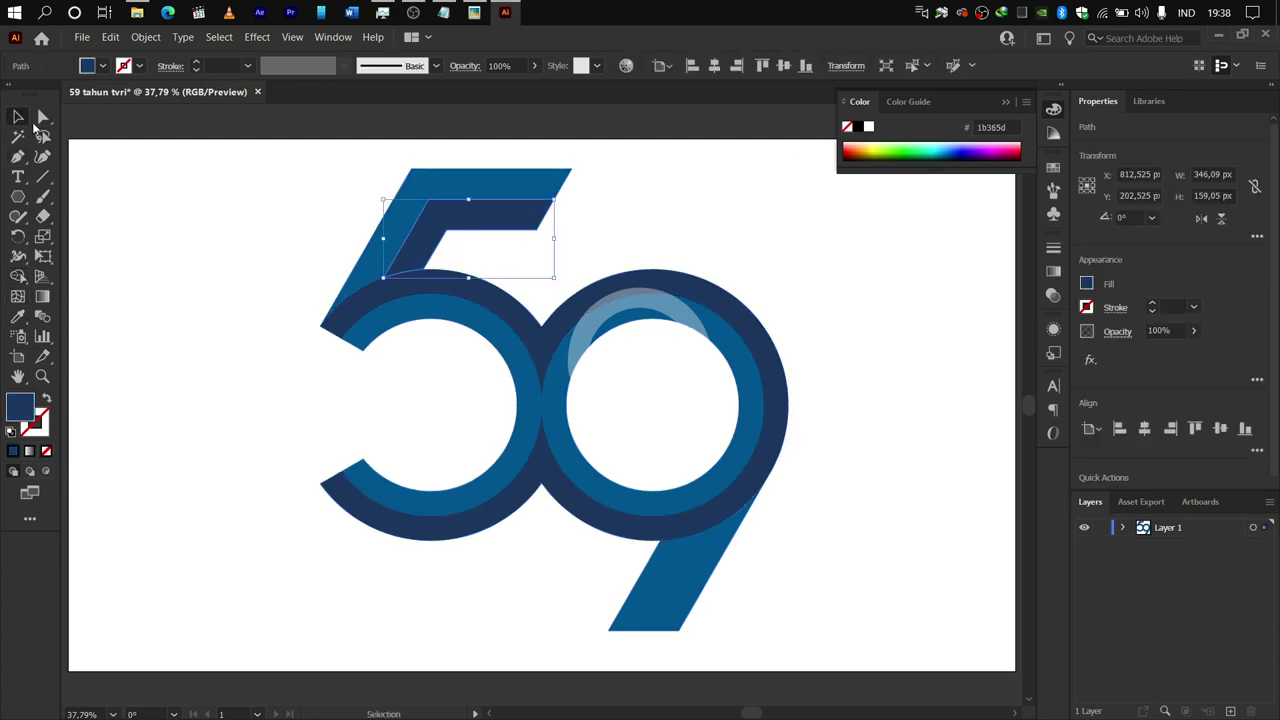
Color the 5's outer stem-and-bar shape with the dark blue sampled from the outer ring.
click(386, 229)
click(20, 316)
click(412, 283)
Color the 5's inner stem-and-bar shape with the inner ring's medium blue and the 9's outer tail strip dark blue 1b365d.
click(18, 117)
click(427, 227)
click(16, 316)
click(458, 328)
ctrl+click(745, 556)
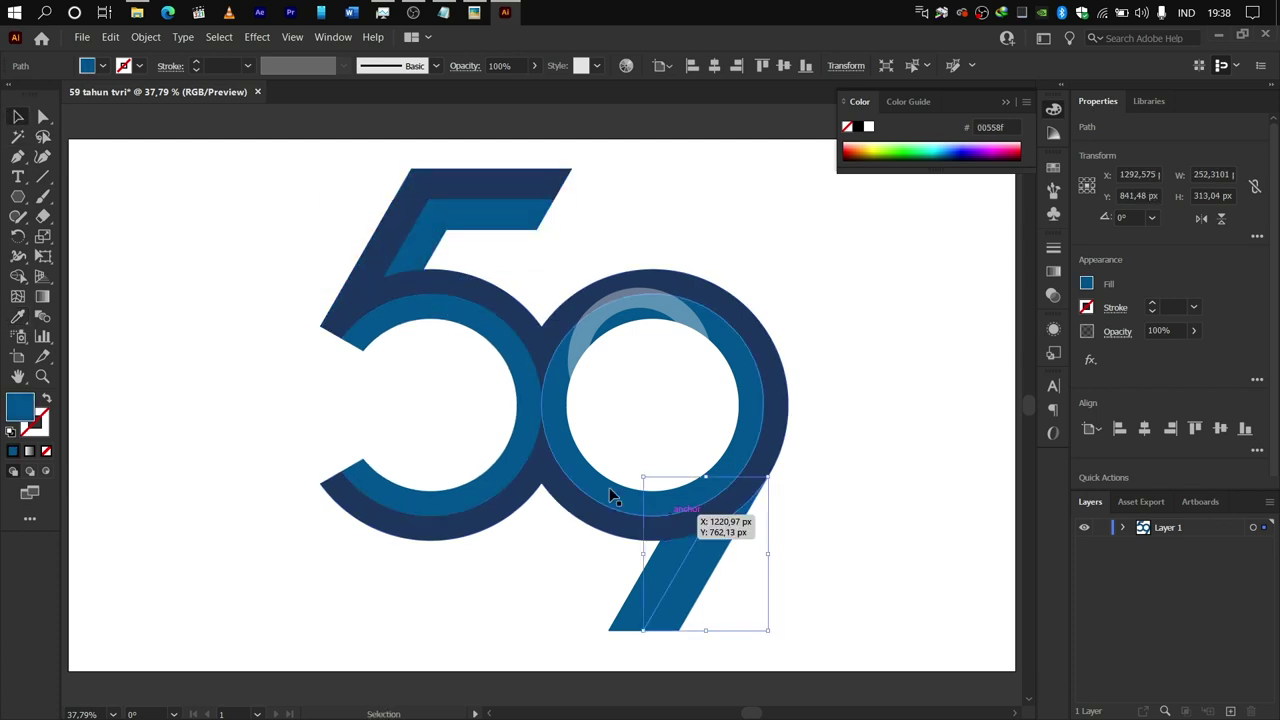
Add the three-line text "MEDIA PEMERSATU BANGSA" beside the 9's tail and set its font to Gotham Black.
key(t)
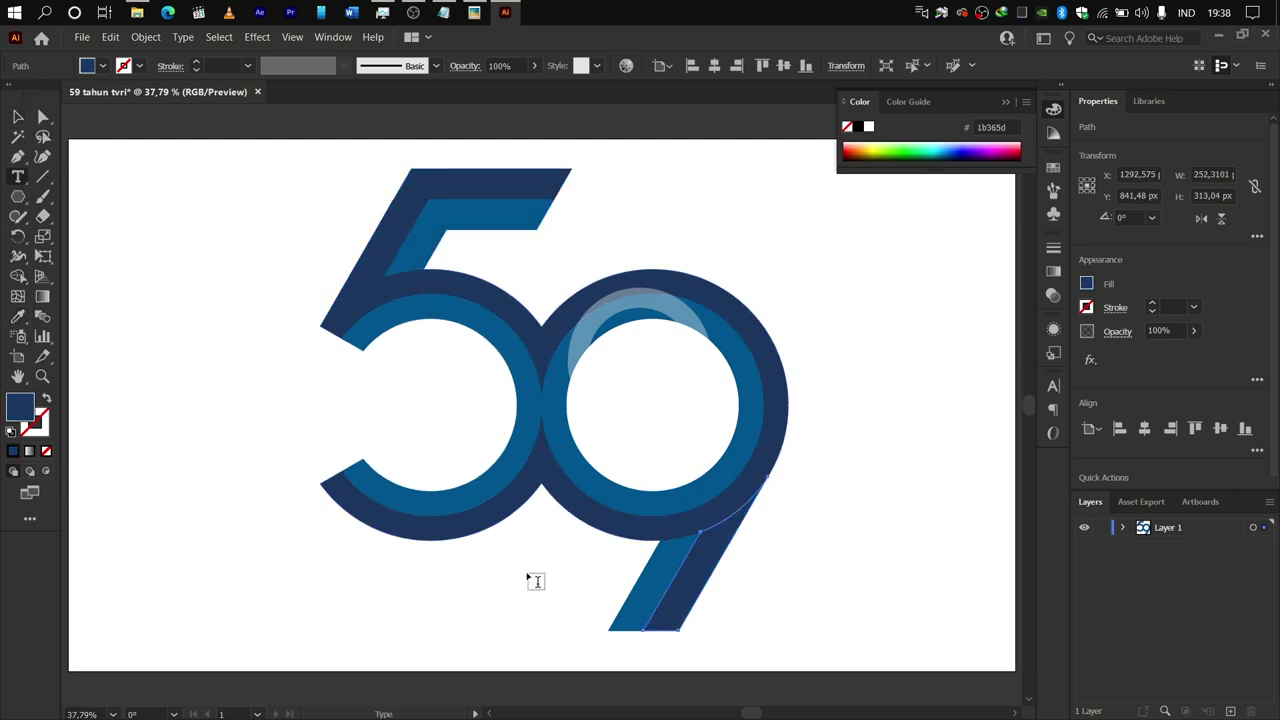
click(545, 583)
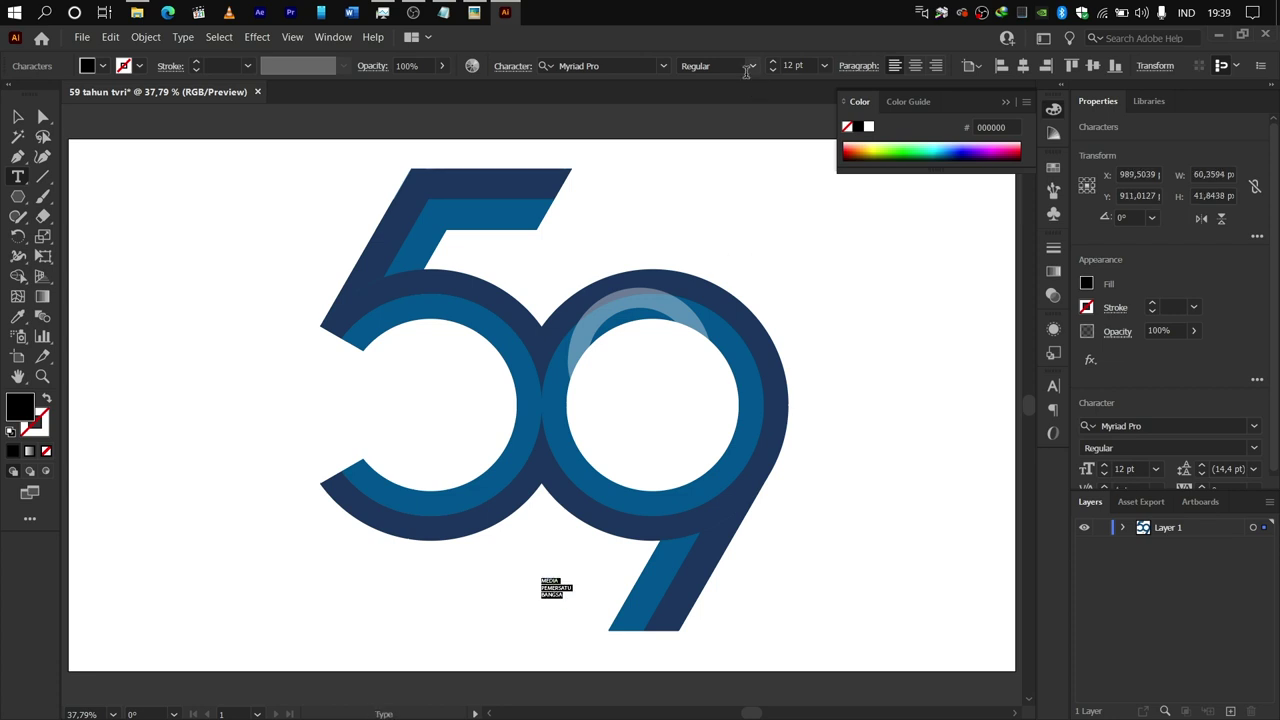
click(570, 64)
text(gotham black)
key(Return)
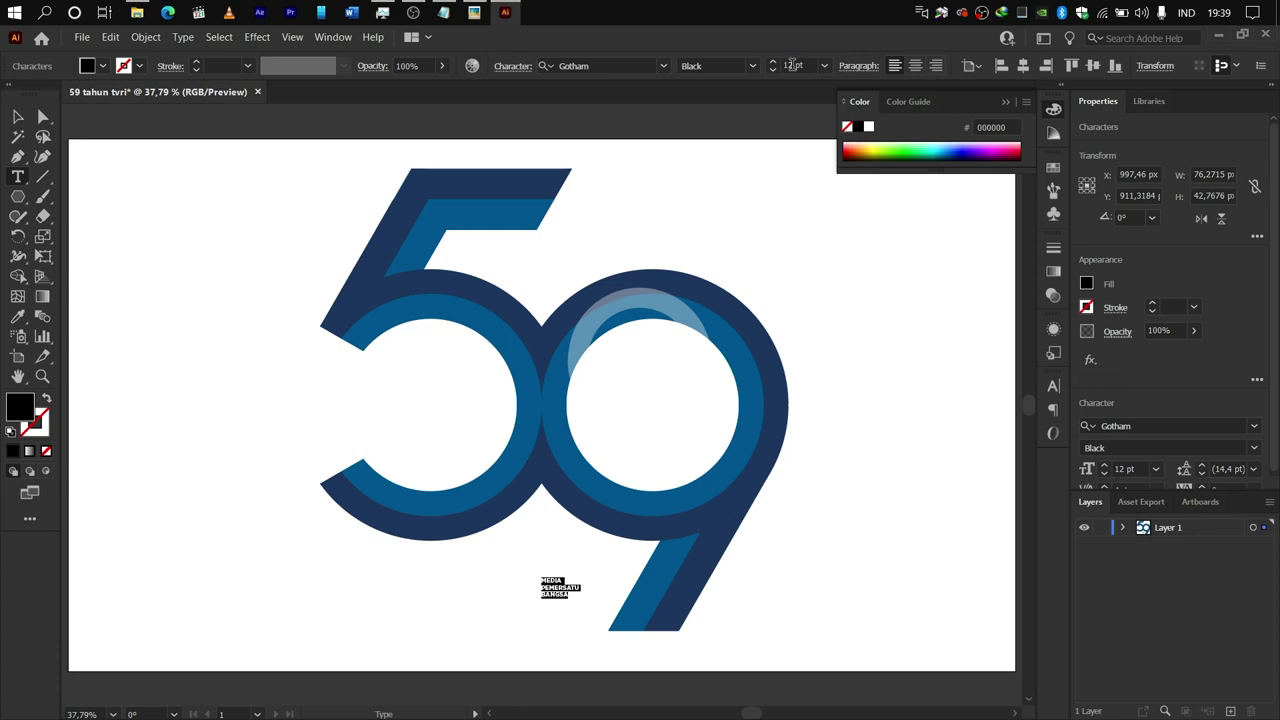
Enlarge the slogan to about 104,52 pt and place it beneath the 5.
text(5)
key(Return)
key(Escape)
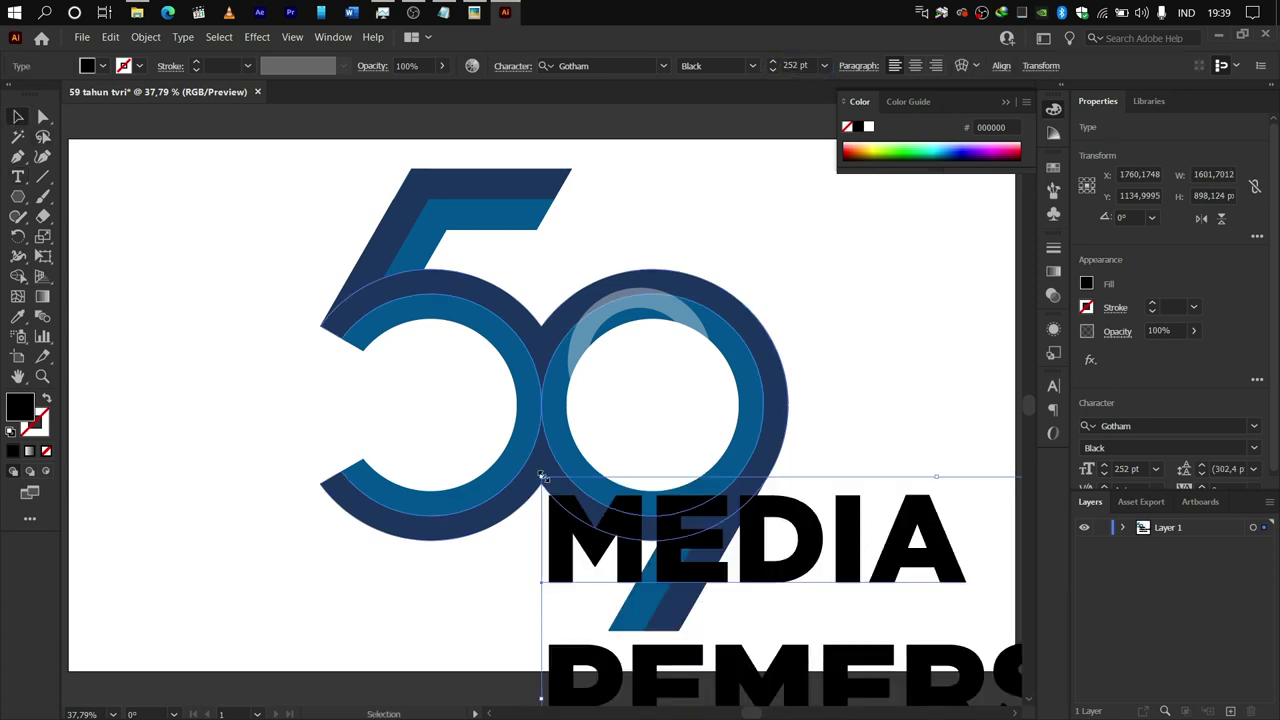
drag(543, 477, 814, 622)
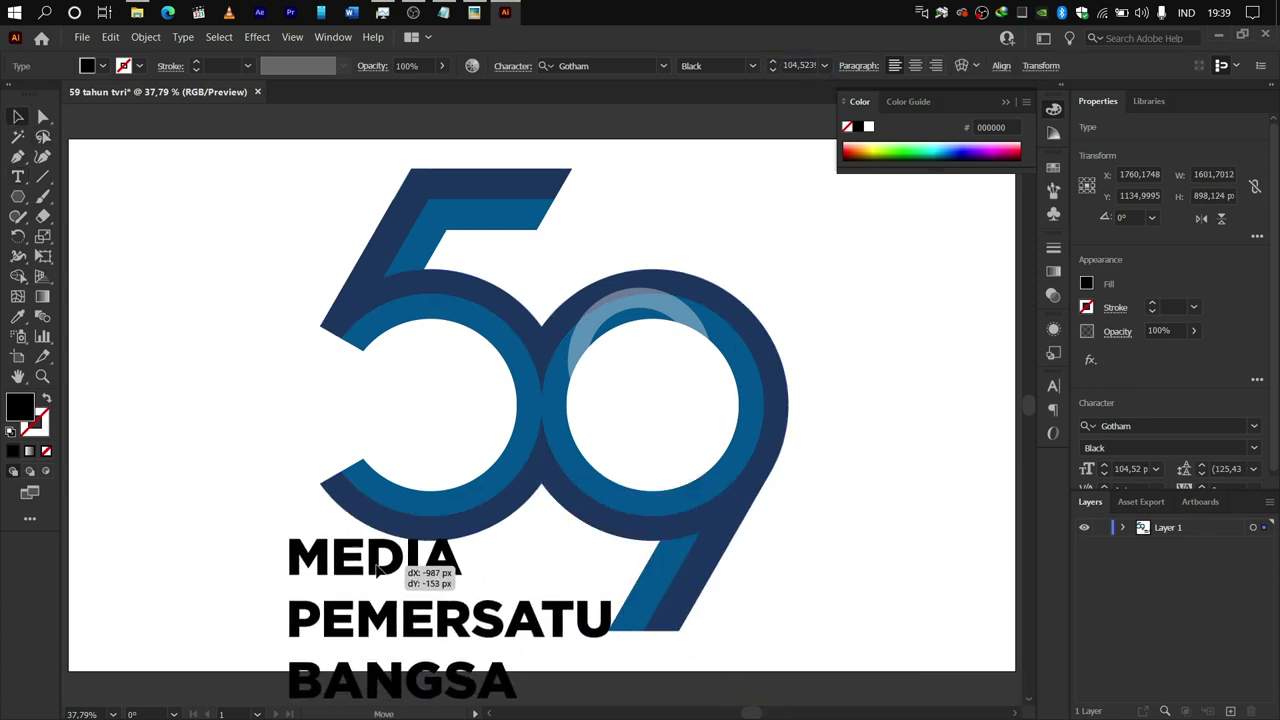
drag(312, 535, 303, 531)
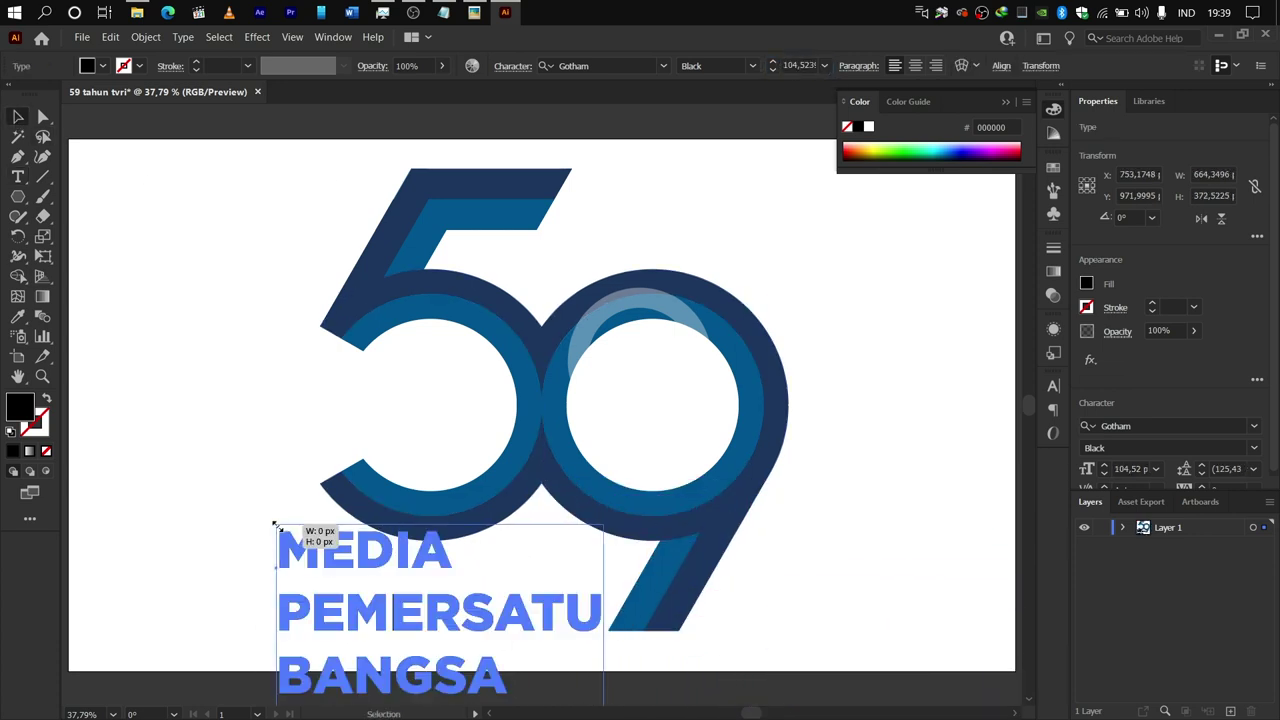
Set the slogan's font size to 105 pt and its leading to 90 pt.
click(1253, 469)
click(1243, 456)
click(1127, 469)
text(105)
key(Return)
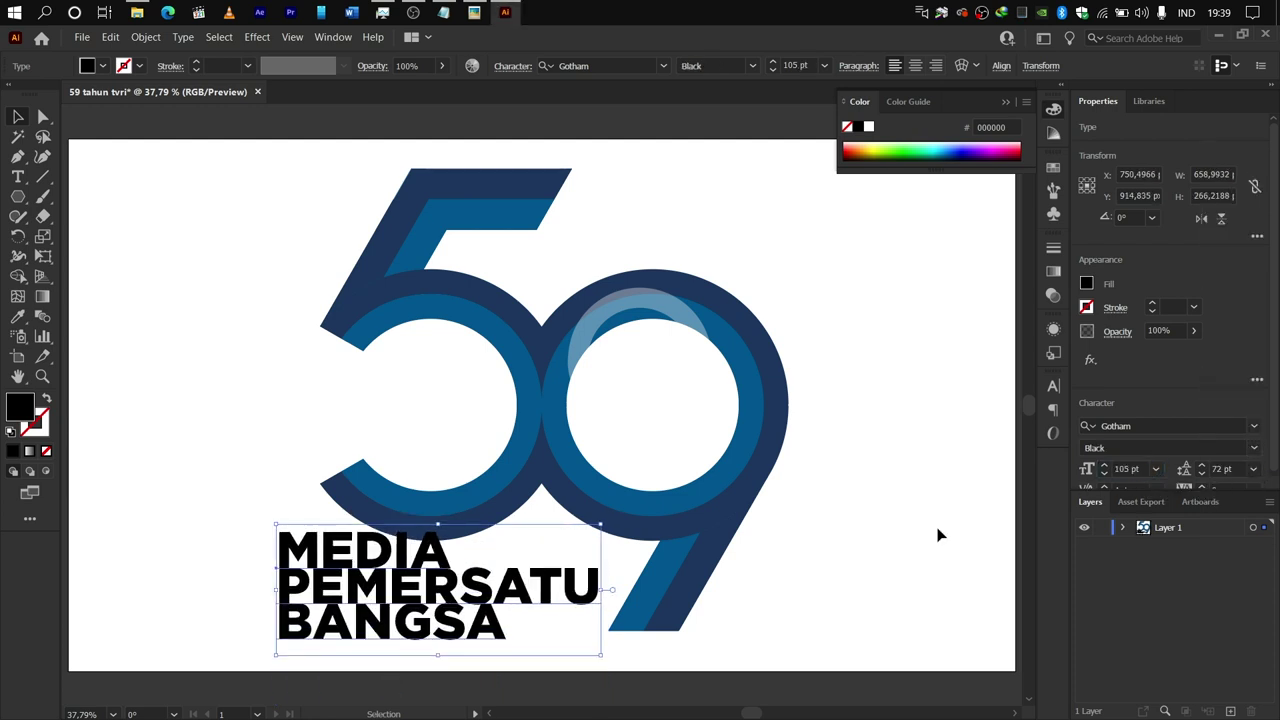
text(90)
key(Return)
Reposition the slogan clear of the 5's bowl and color it with the logo's dark blue 1b365d.
drag(562, 596, 493, 573)
scroll(588, 634, up, 4)
scroll(689, 583, down, 3)
scroll(514, 570, down, 1)
click(18, 298)
click(18, 316)
click(348, 264)
Select the whole 59 logo with its slogan, move it slightly up and to the right on the artboard, and deselect.
click(18, 117)
drag(72, 158, 774, 605)
drag(513, 320, 538, 307)
click(193, 195)
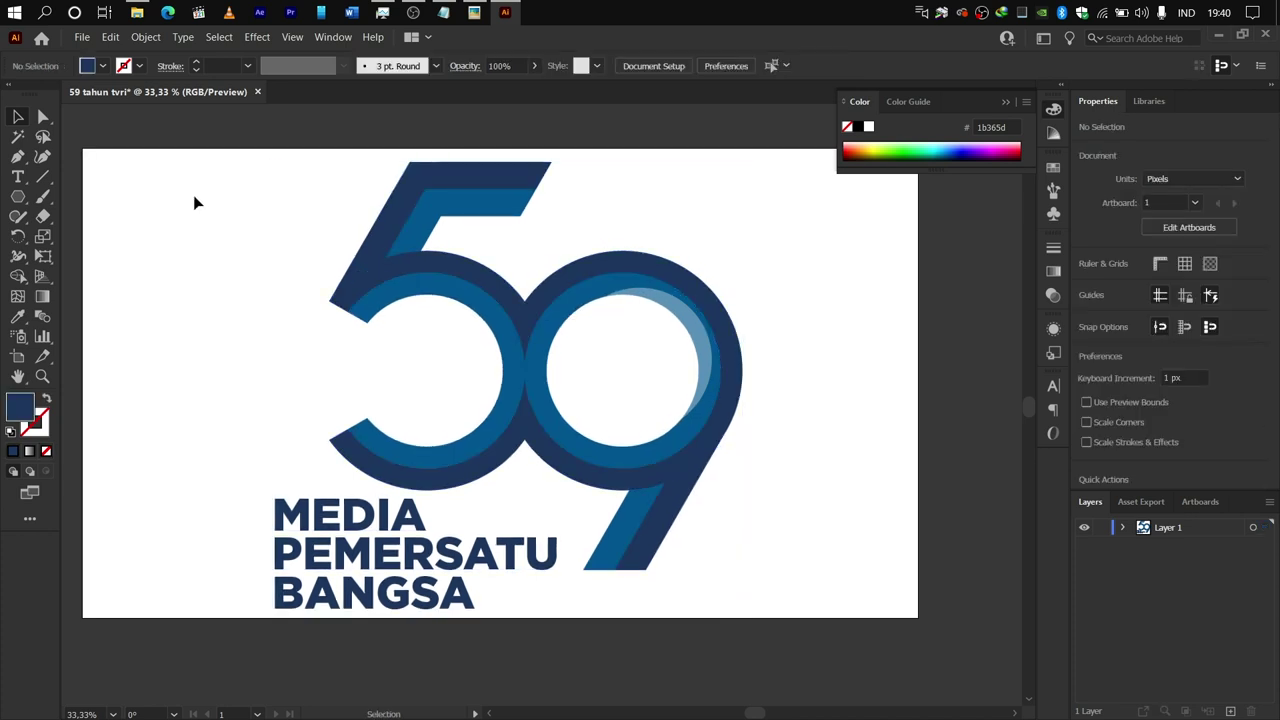